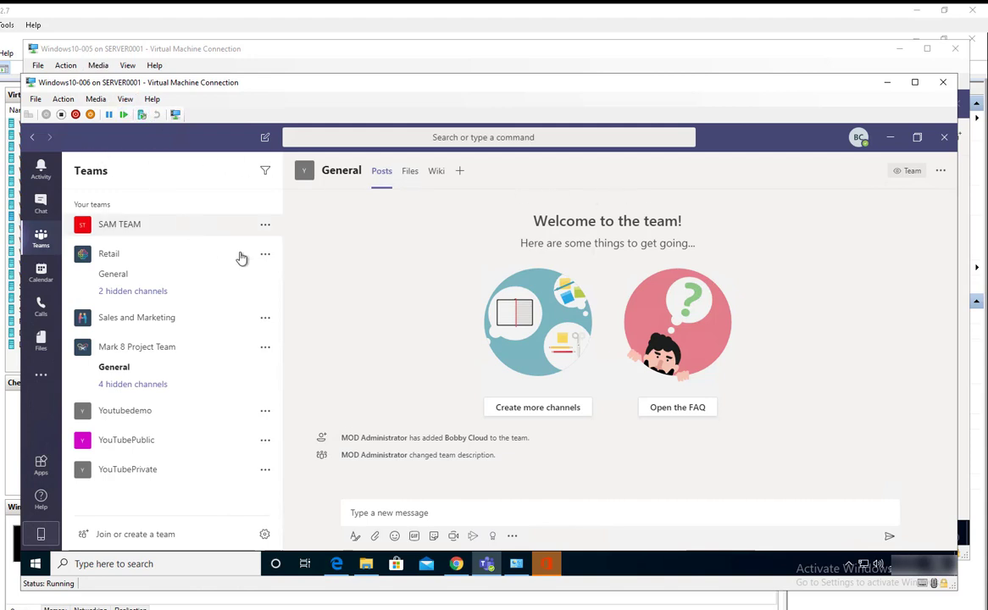
Open the chats and view the contacts list with the options for its Favorites group.
{"action": "left_click", "coordinate": [40, 203]}
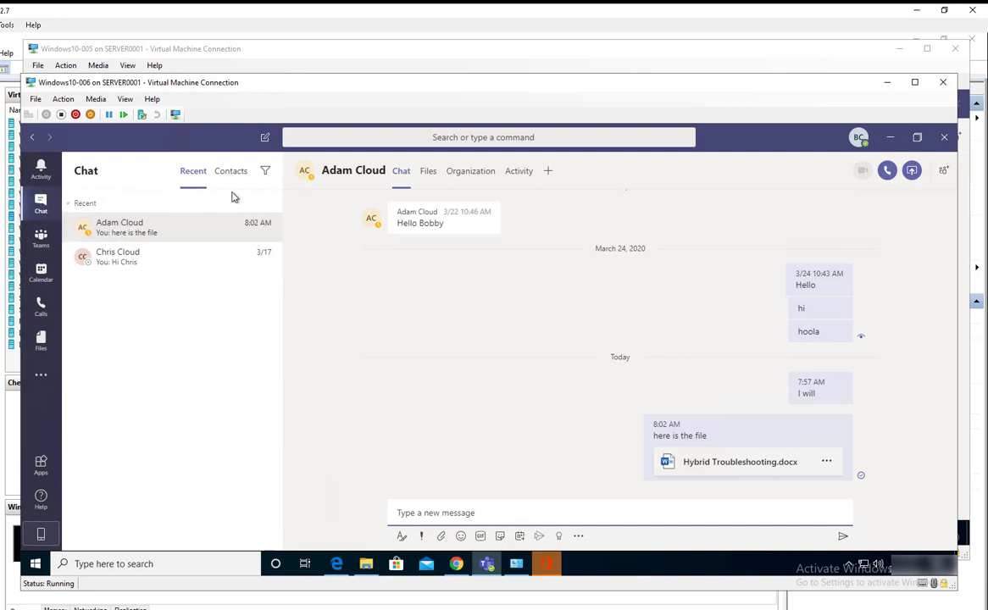
{"action": "left_click", "coordinate": [373, 138]}
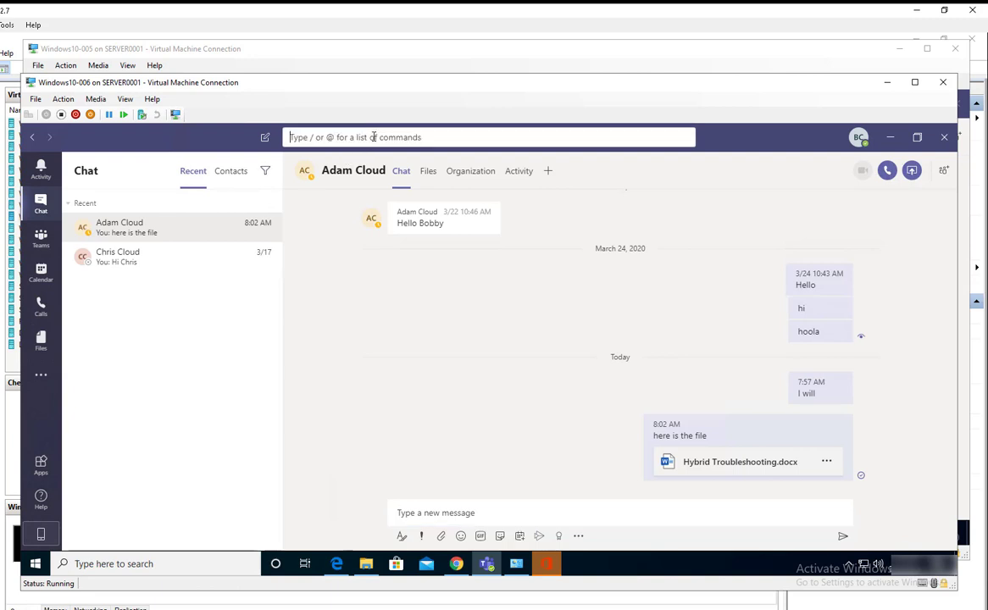
{"action": "left_click", "coordinate": [236, 177]}
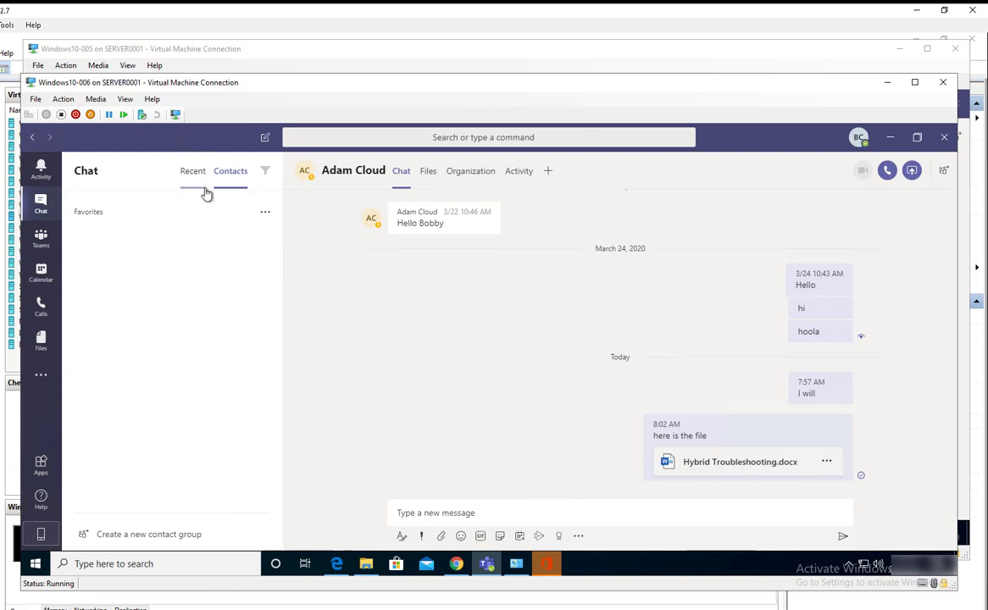
{"action": "left_click", "coordinate": [266, 214]}
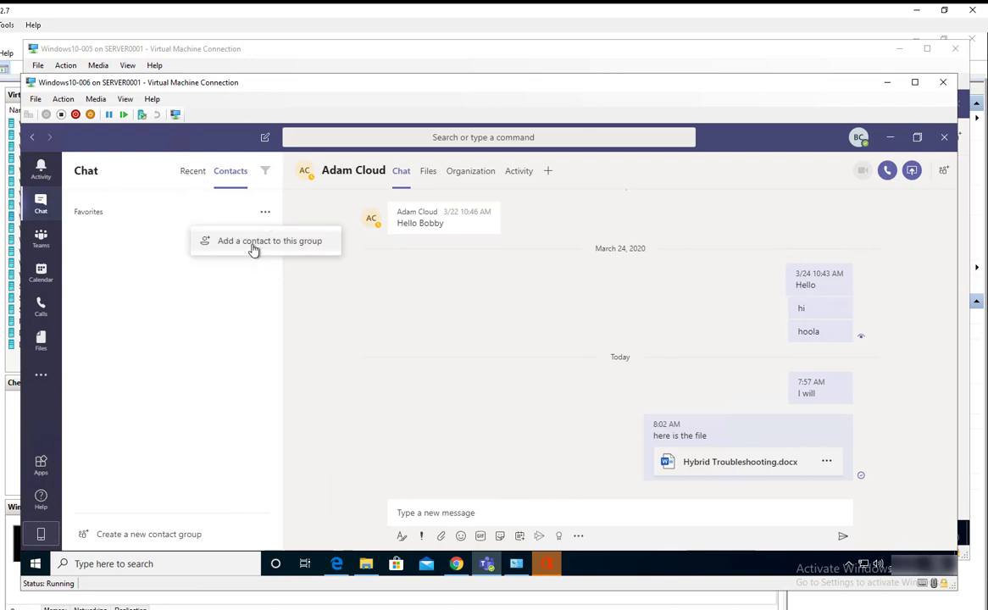
Search for people with "chr", dismiss the suggestions and return to the recent chats.
{"action": "left_click", "coordinate": [303, 138]}
{"action": "type", "text": "x"}
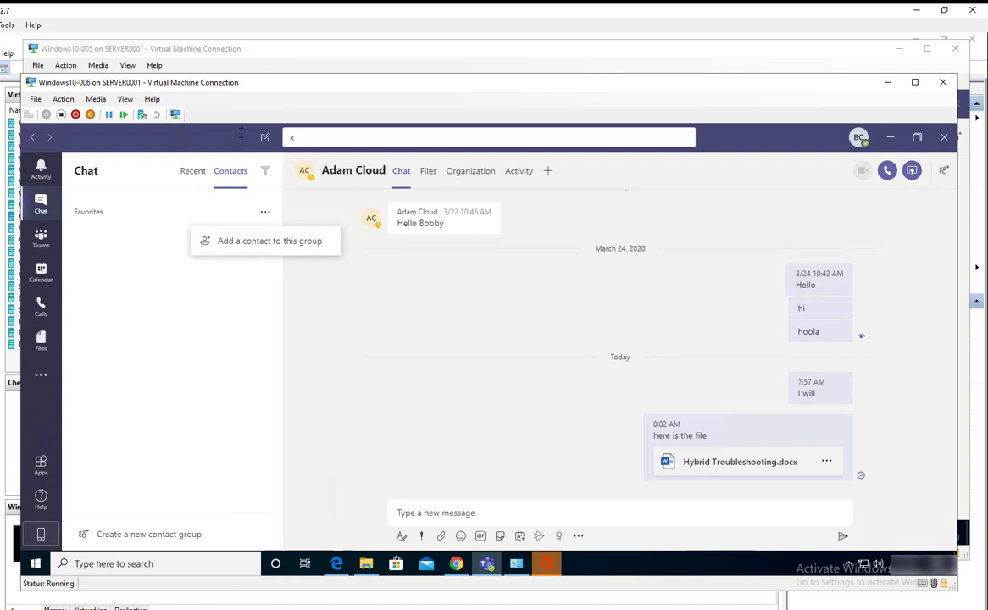
{"action": "type", "text": "chr"}
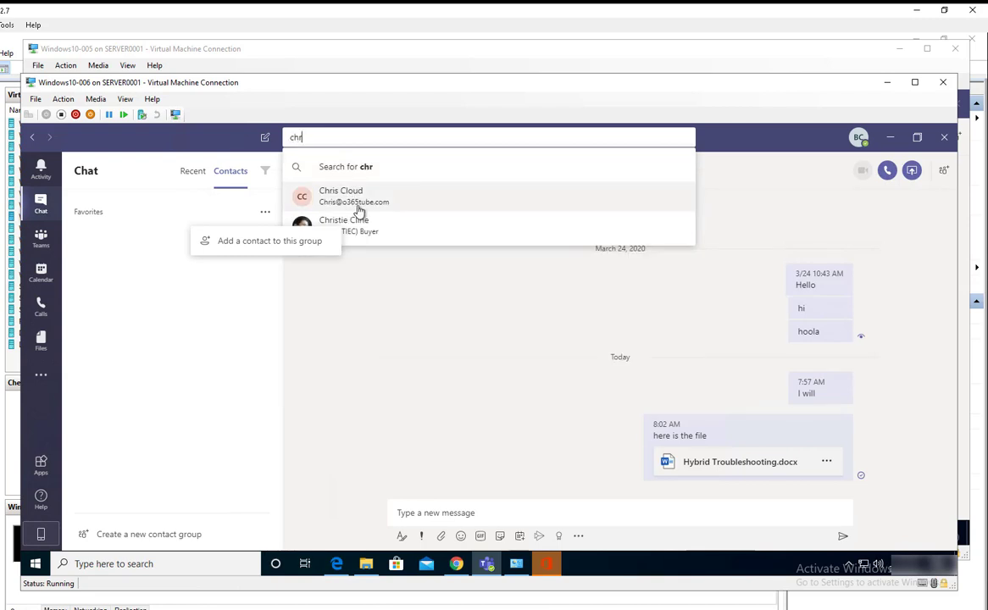
{"action": "left_click", "coordinate": [311, 353]}
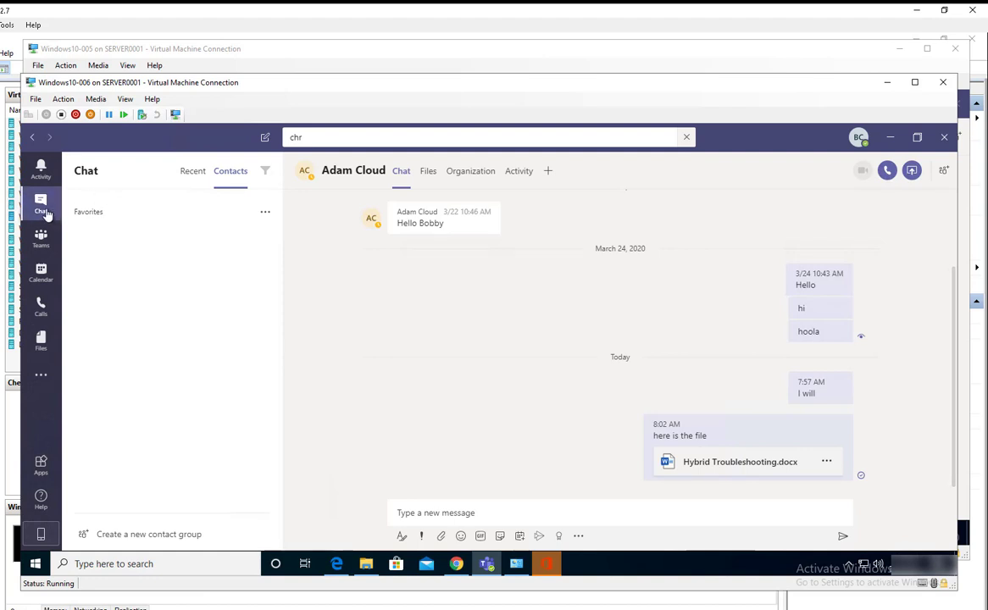
{"action": "left_click", "coordinate": [188, 173]}
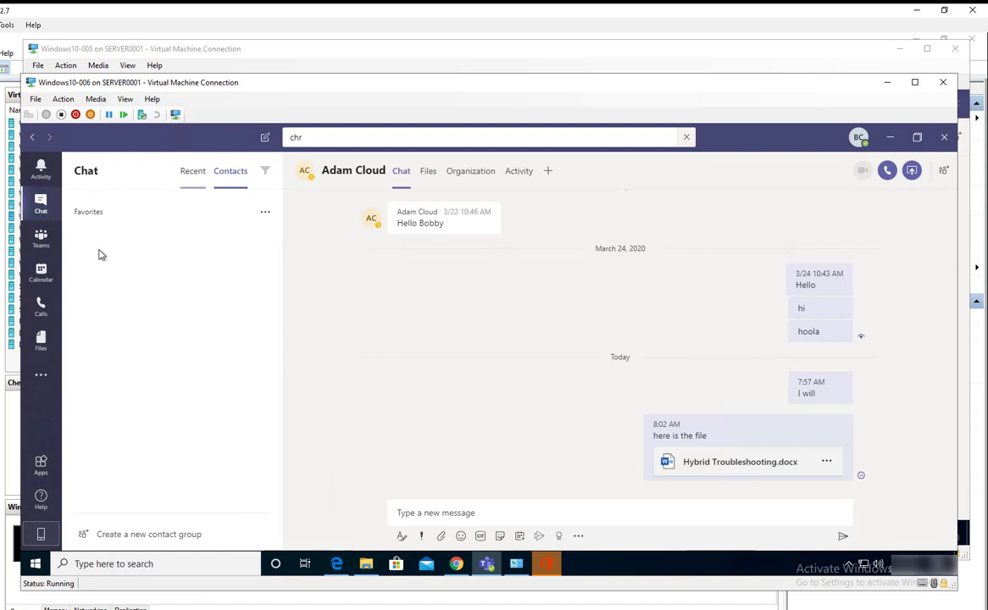
Try to attach the "Create an Autodiscover DNS record" file from the Documents folder to the open chat.
{"action": "left_click", "coordinate": [437, 515]}
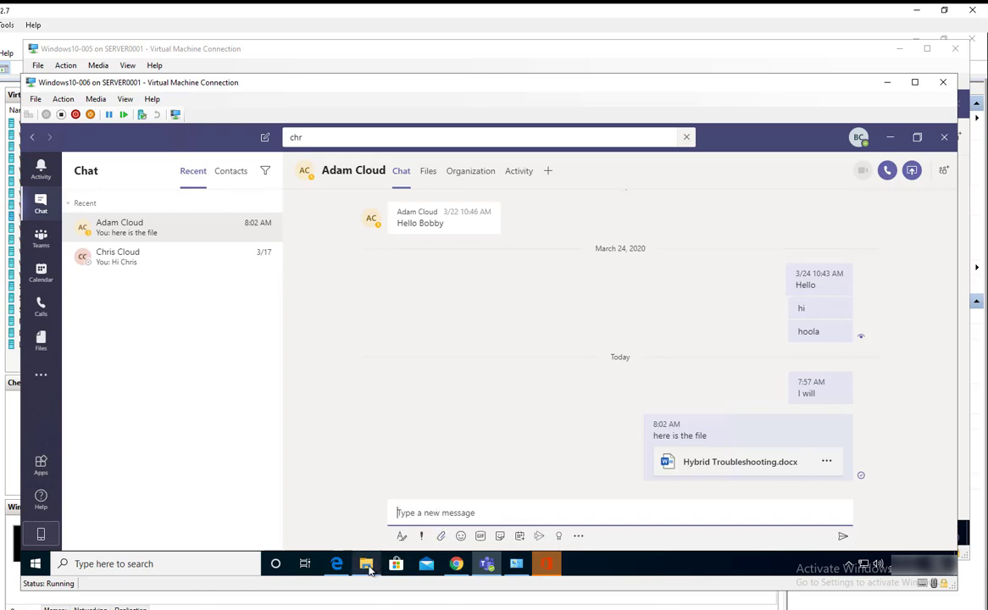
{"action": "mouse_move", "coordinate": [364, 561]}
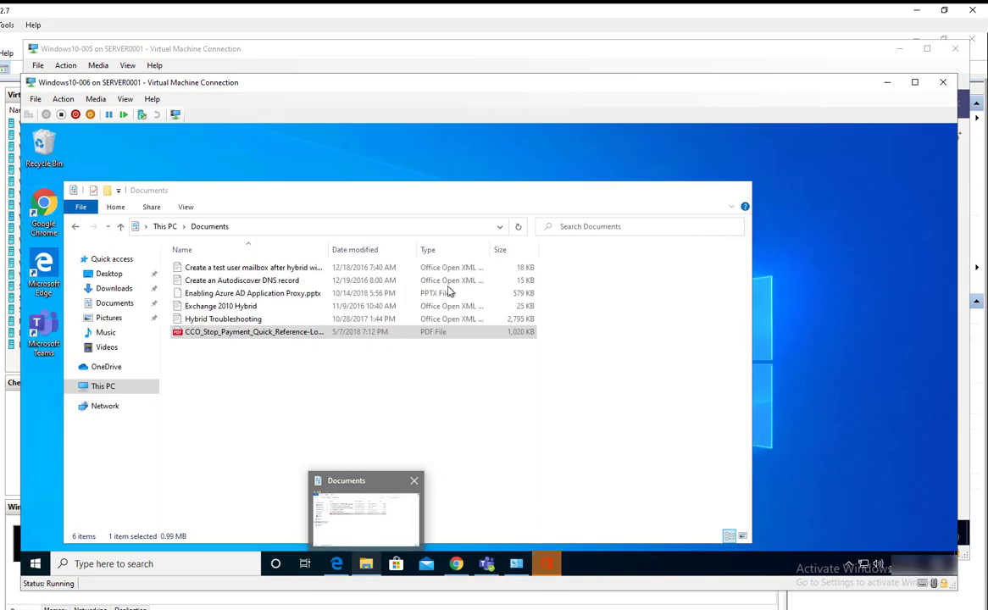
{"action": "left_click", "coordinate": [331, 492]}
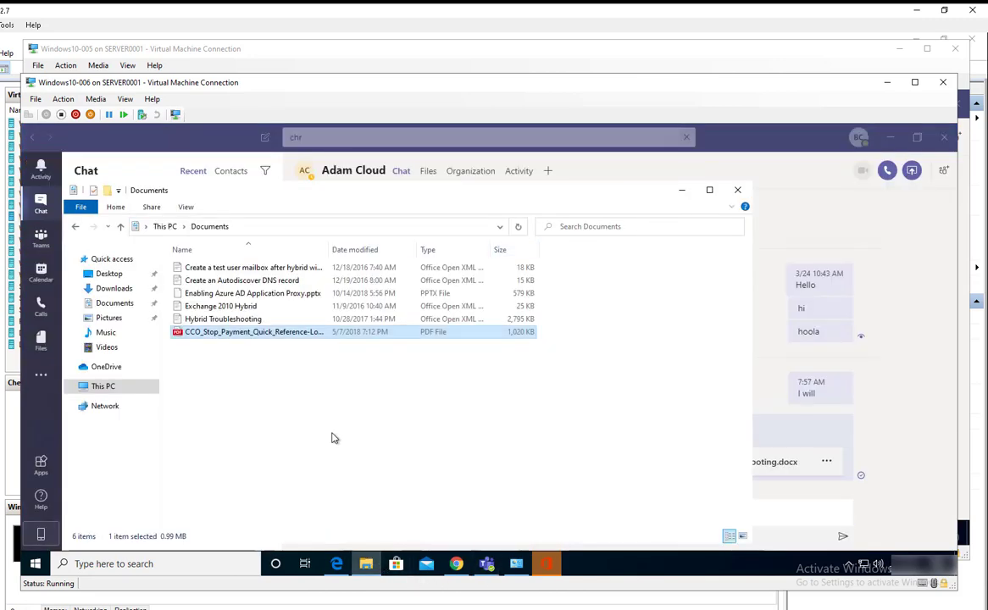
{"action": "left_click_drag", "start_coordinate": [639, 201], "coordinate": [626, 152]}
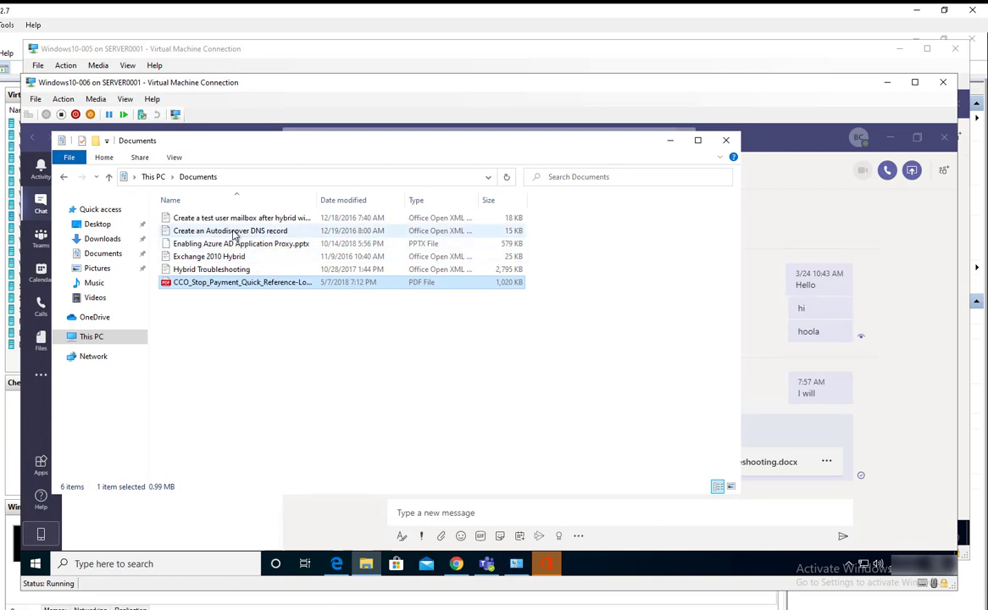
{"action": "left_click", "coordinate": [233, 231]}
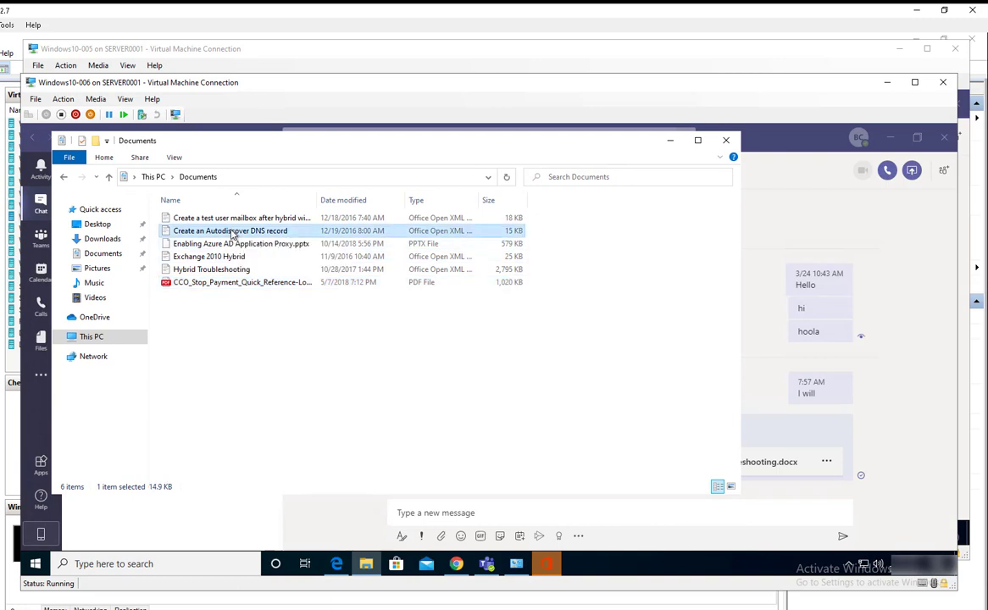
{"action": "left_click_drag", "start_coordinate": [233, 231], "coordinate": [849, 457]}
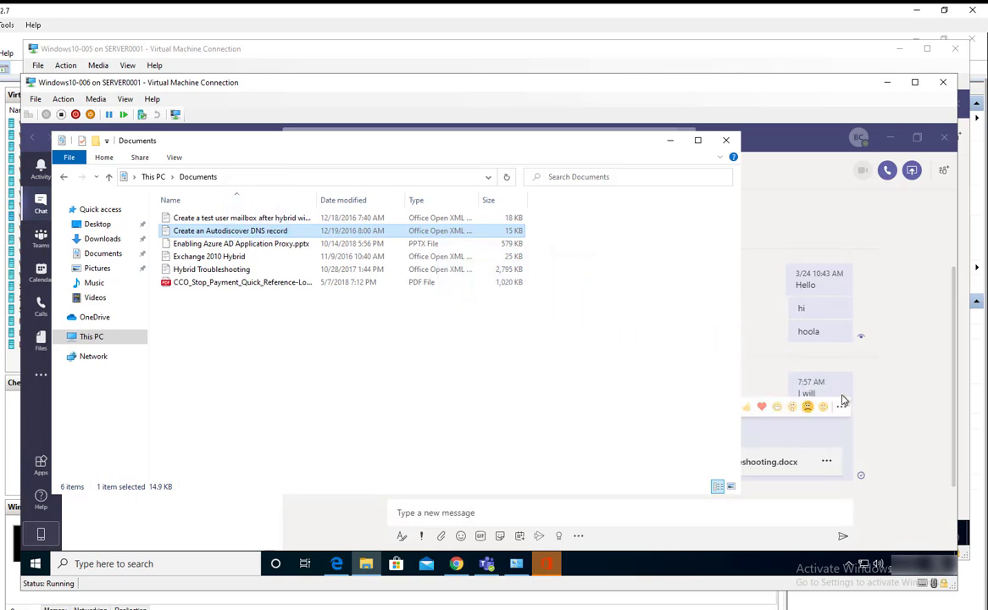
{"action": "left_click", "coordinate": [692, 506]}
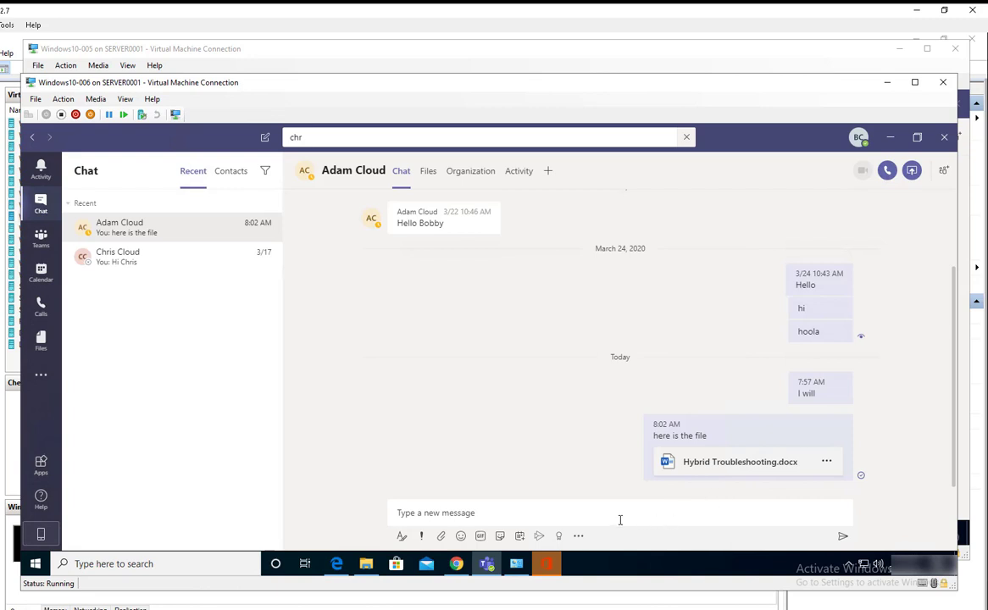
Shrink the Documents folder window and attach the "Create an Autodiscover DNS record" file to the new chat message.
{"action": "mouse_move", "coordinate": [366, 559]}
{"action": "left_click", "coordinate": [367, 470]}
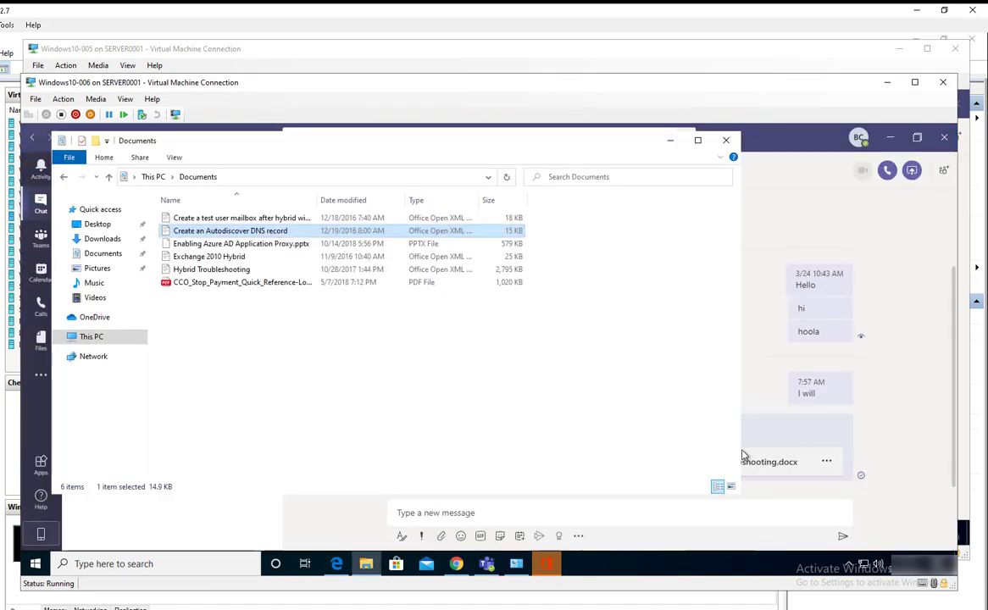
{"action": "left_click_drag", "start_coordinate": [739, 495], "coordinate": [550, 382]}
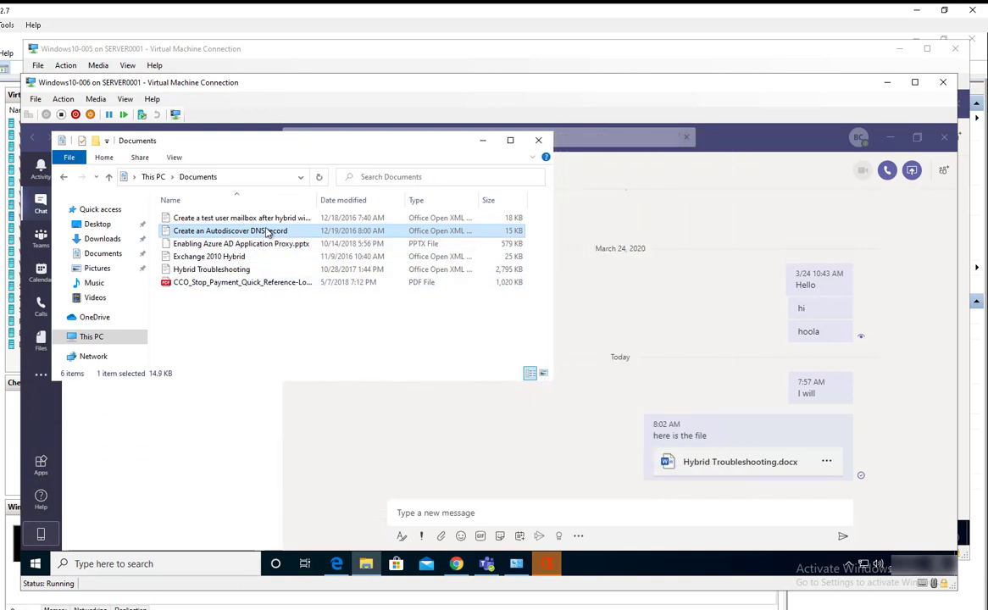
{"action": "left_click_drag", "start_coordinate": [267, 235], "coordinate": [499, 524]}
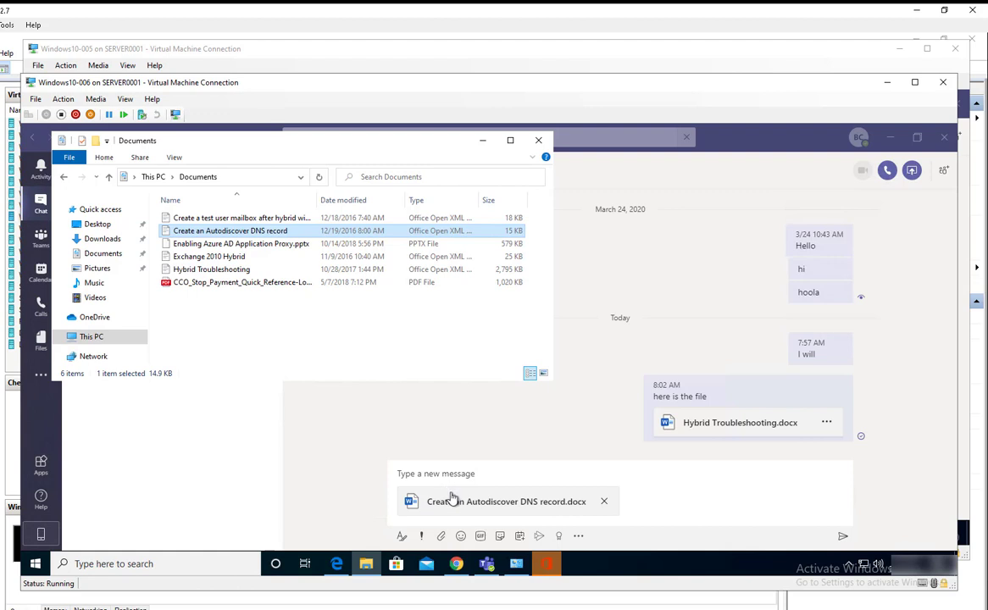
Add the text "here is a file for autodiscovery" to the message with the attachment and send it.
{"action": "left_click", "coordinate": [512, 475]}
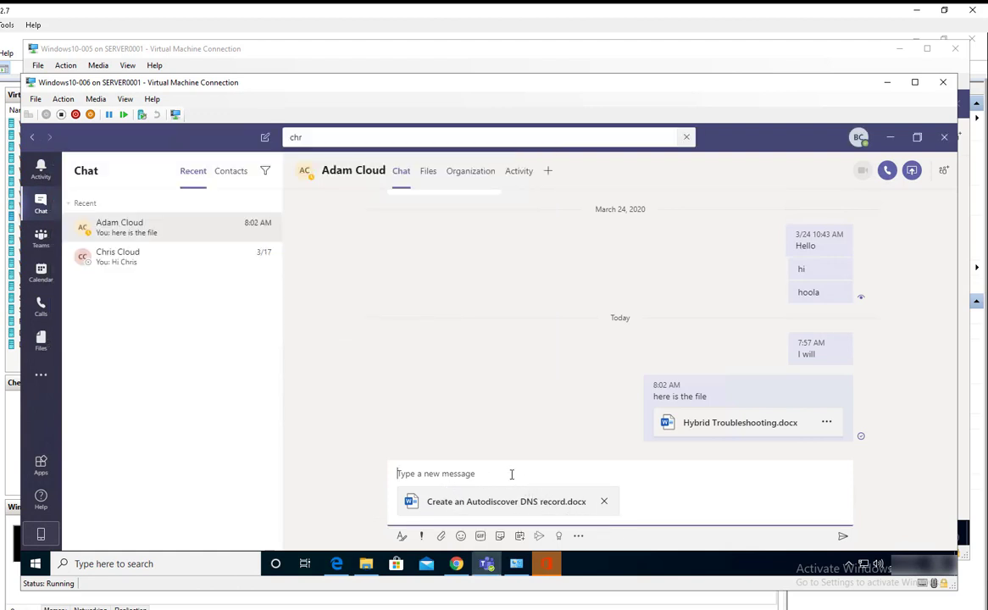
{"action": "type", "text": "here is a file for a"}
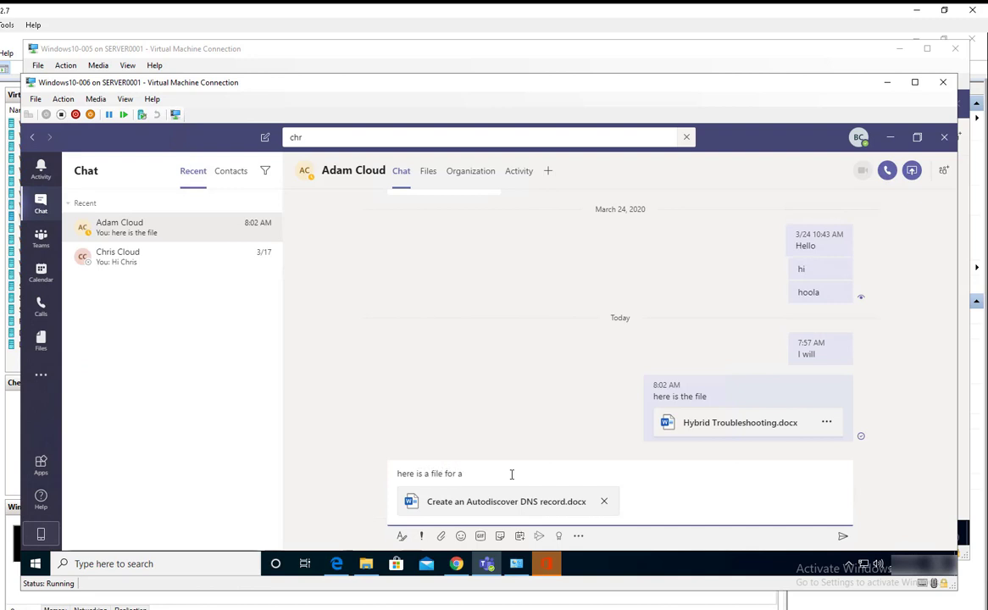
{"action": "type", "text": "utodiscovery"}
{"action": "key", "text": "Return"}
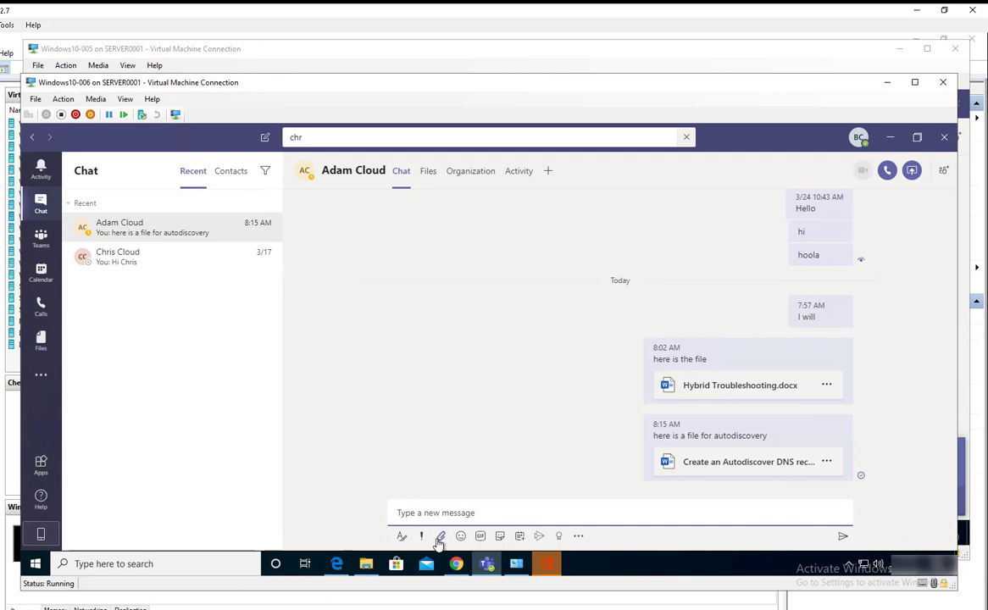
Upload the CCO_Stop_Payment_Quick_Reference-LoRes PDF from the computer and send it with the message "Here is CCO".
{"action": "left_click", "coordinate": [440, 538]}
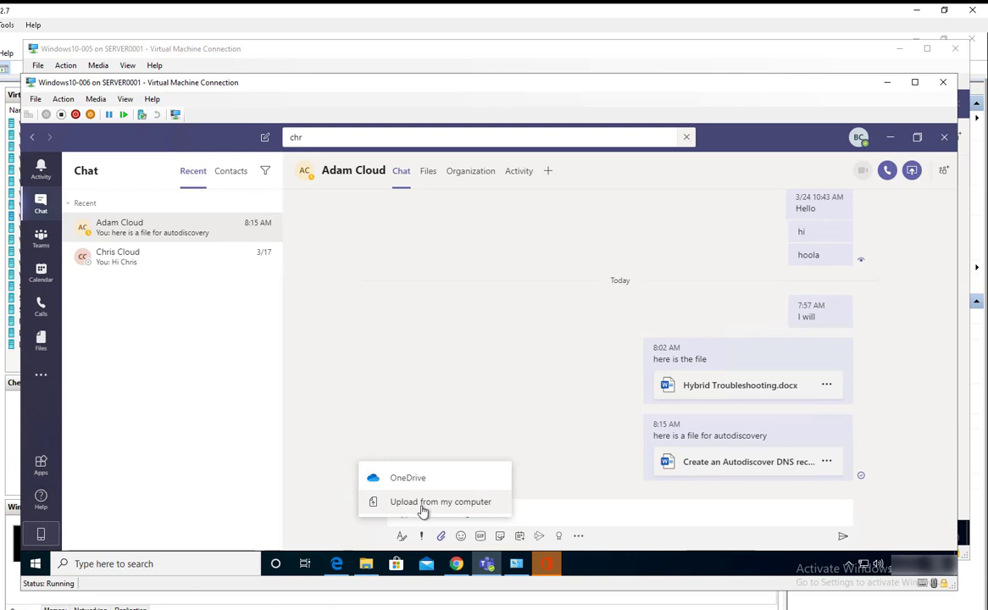
{"action": "left_click", "coordinate": [423, 509]}
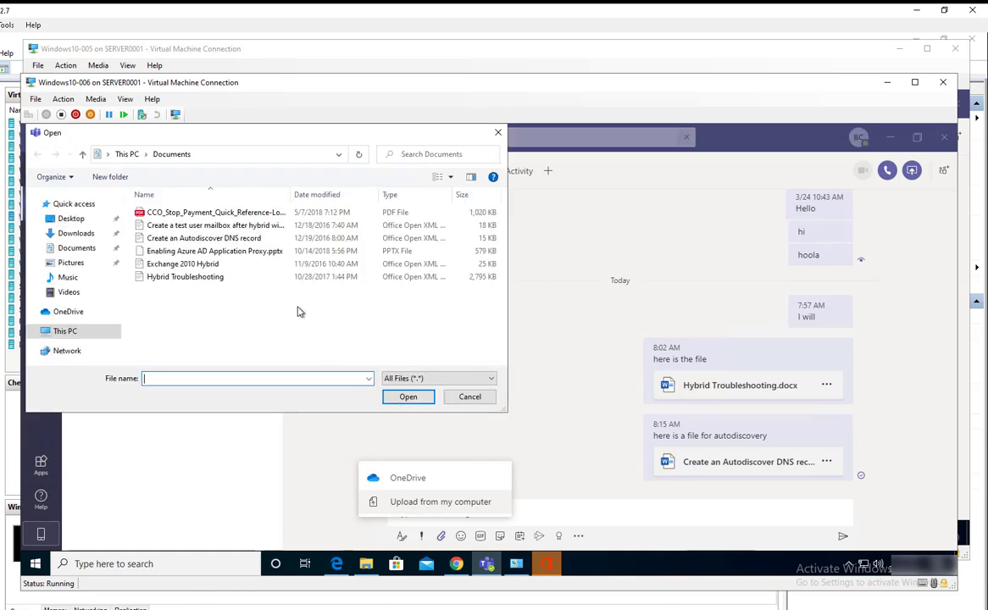
{"action": "double_click", "coordinate": [215, 212]}
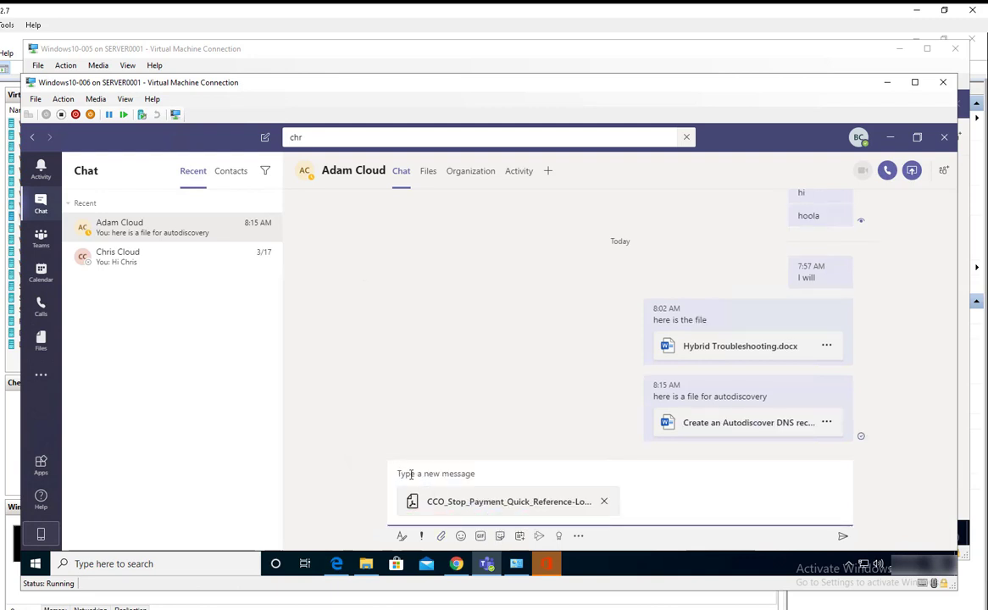
{"action": "type", "text": "Here is CC"}
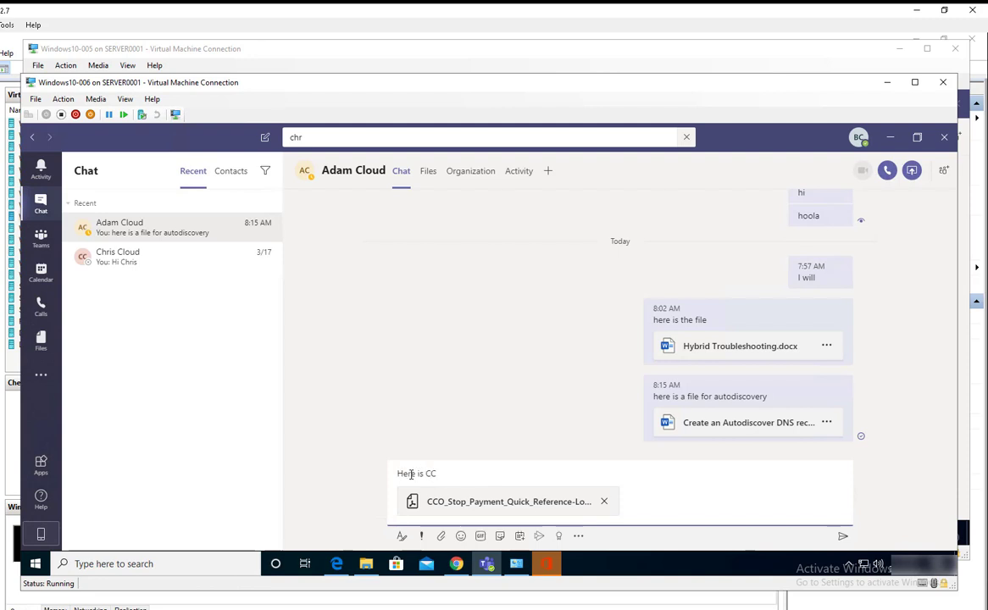
{"action": "type", "text": "O"}
{"action": "key", "text": "Return"}
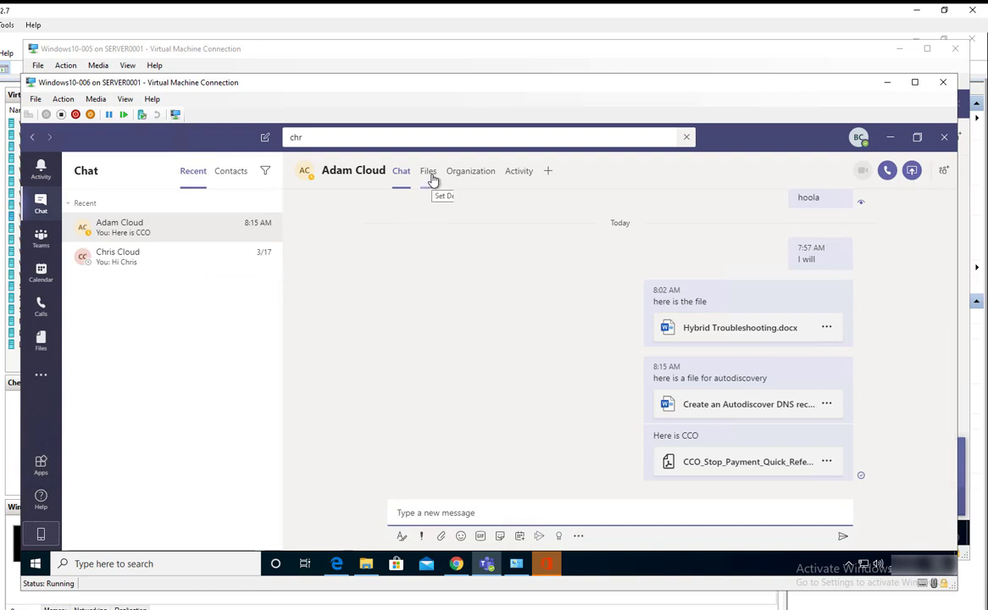
View the files shared in the chat and check the available options for CCO_Stop_Payment_Quick_Reference-LoRes.pdf.
{"action": "left_click", "coordinate": [429, 173]}
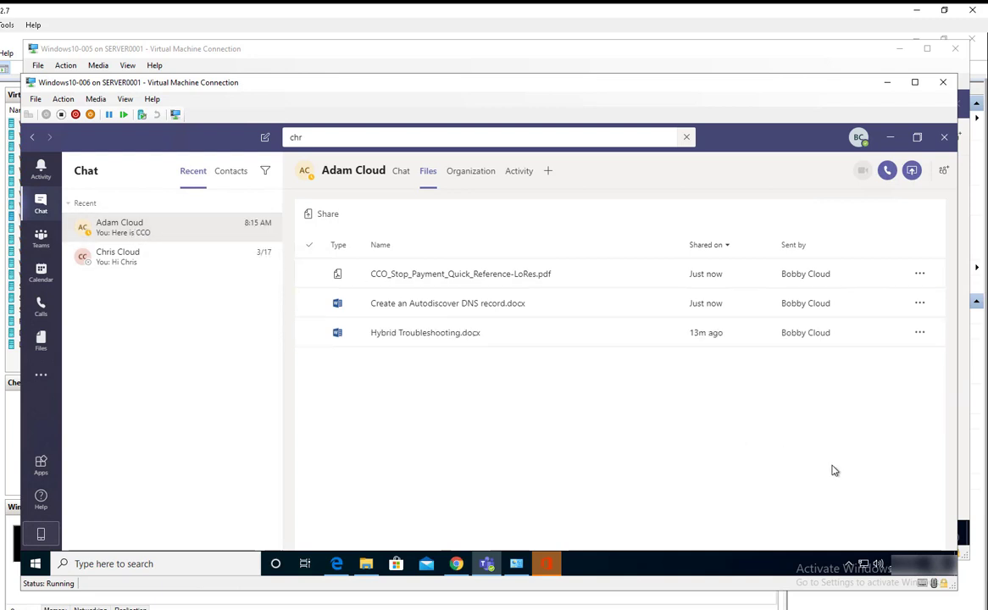
{"action": "left_click", "coordinate": [915, 306]}
{"action": "left_click", "coordinate": [882, 278]}
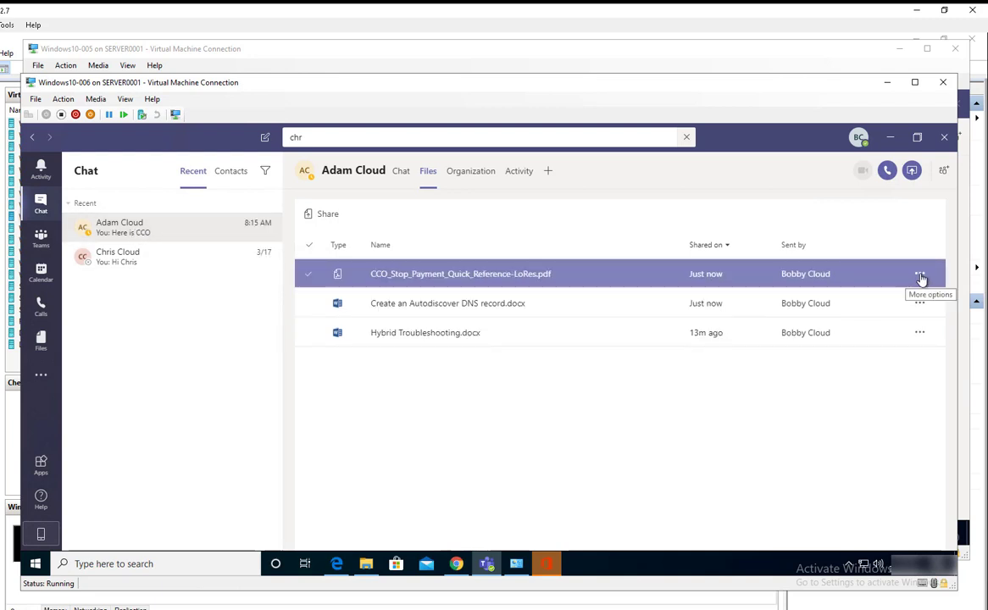
{"action": "left_click", "coordinate": [921, 276]}
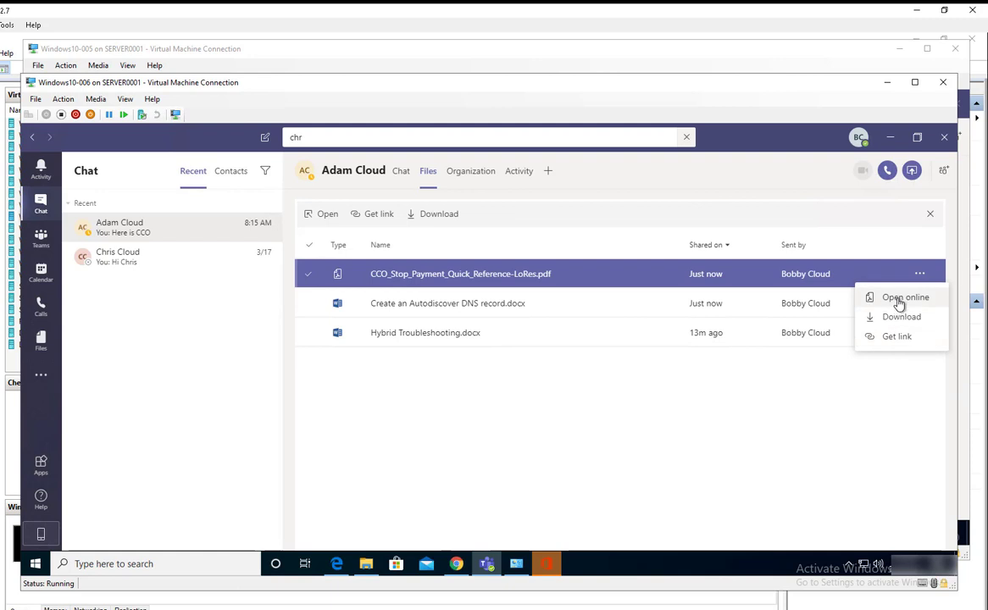
{"action": "left_click", "coordinate": [725, 432]}
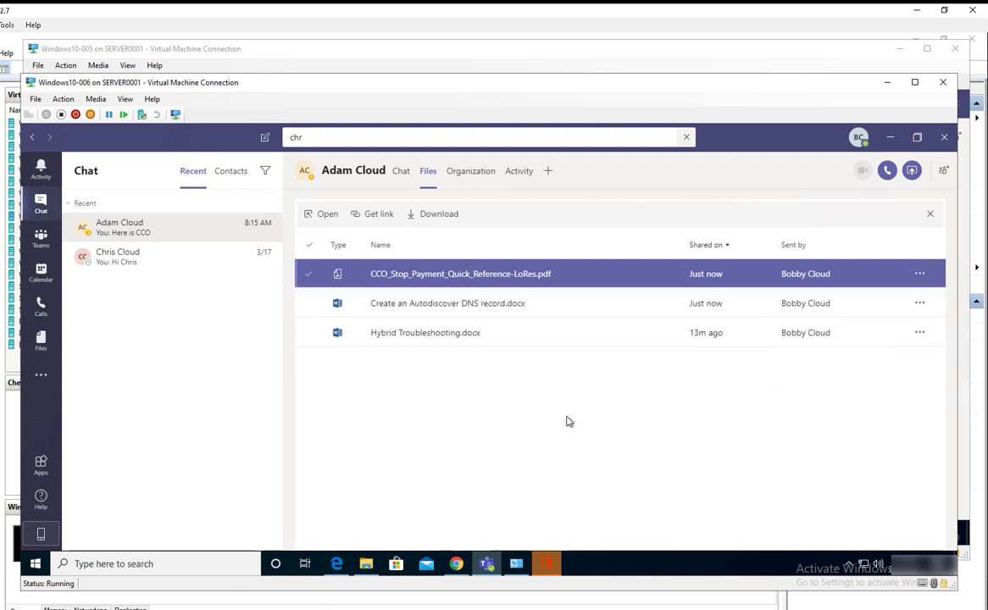
Try to open the shared "Create an Autodiscover DNS record.docx" in the desktop app and dismiss the dialogs.
{"action": "left_click", "coordinate": [927, 307]}
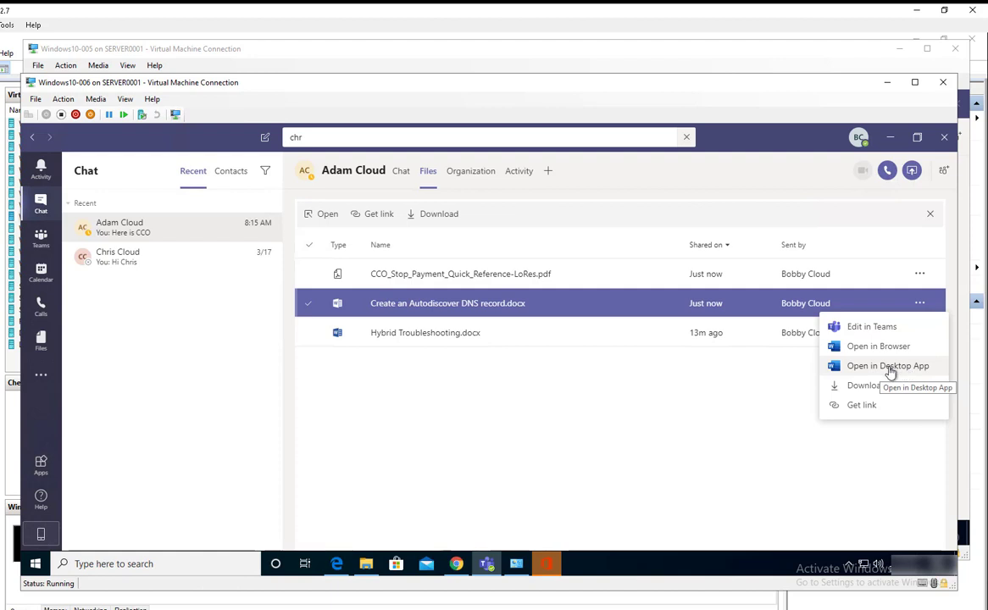
{"action": "left_click", "coordinate": [544, 571]}
{"action": "left_click", "coordinate": [610, 415]}
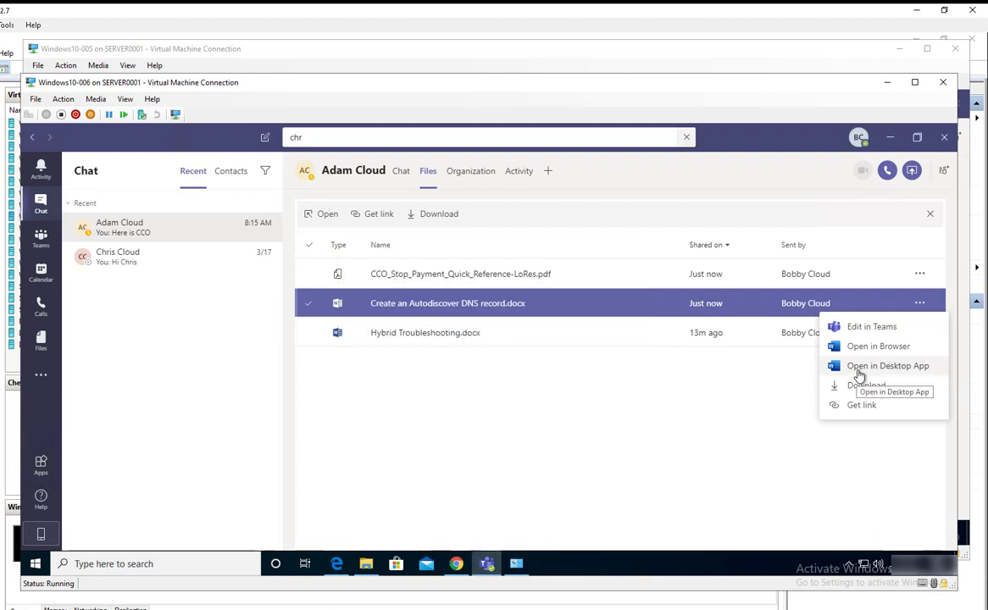
{"action": "left_click", "coordinate": [860, 375]}
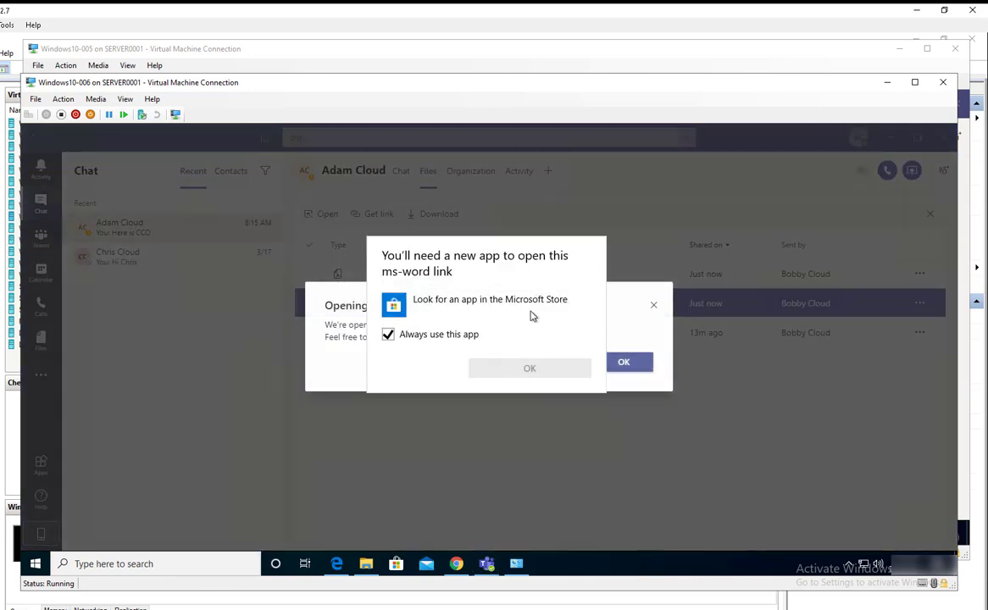
{"action": "left_click", "coordinate": [619, 303]}
{"action": "triple_click", "coordinate": [551, 326]}
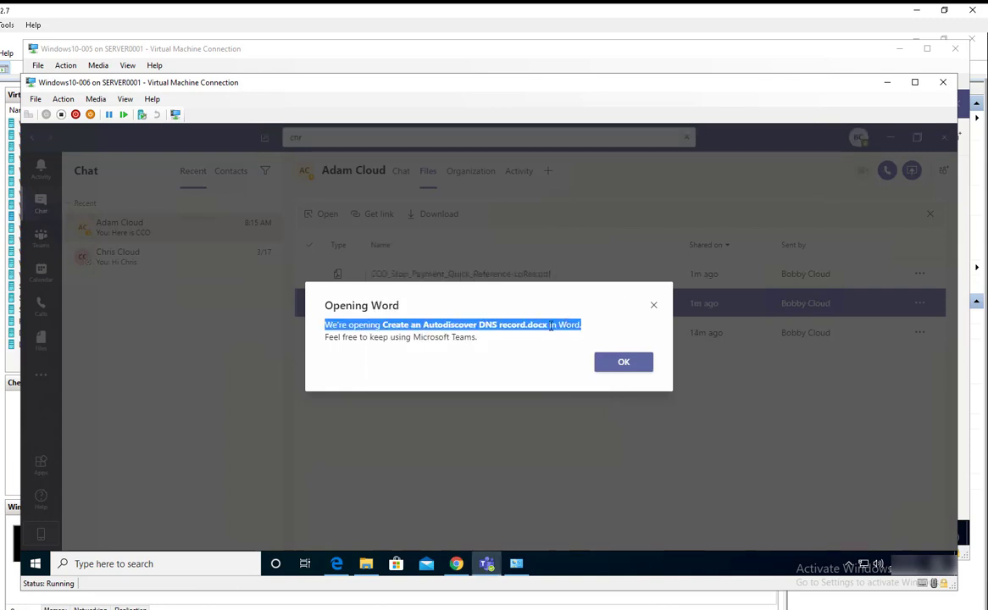
{"action": "left_click", "coordinate": [447, 364]}
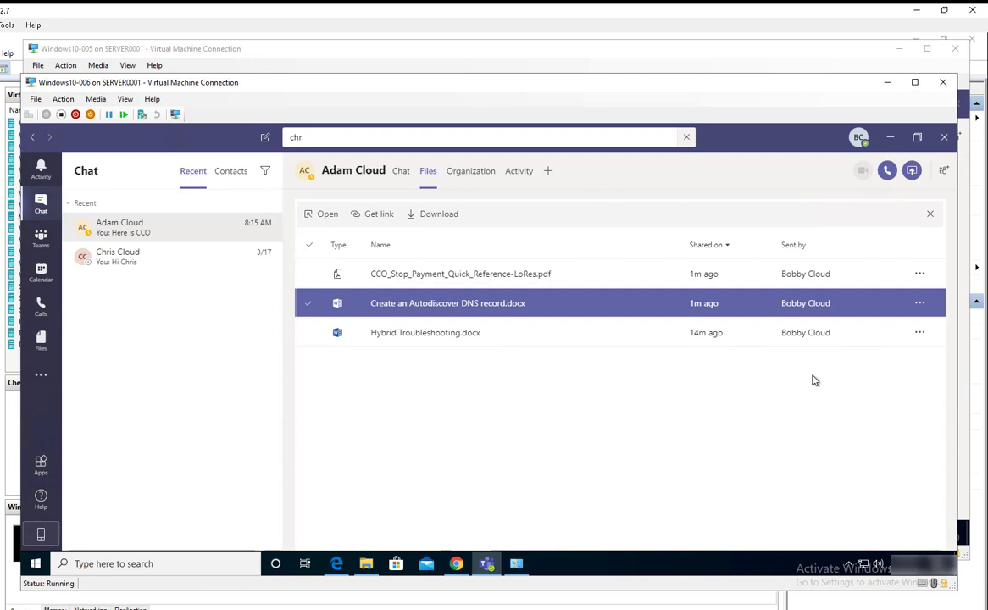
Open the shared "Create an Autodiscover DNS record.docx" in the browser, minimize the browser, and review the file's other options.
{"action": "left_click", "coordinate": [922, 310]}
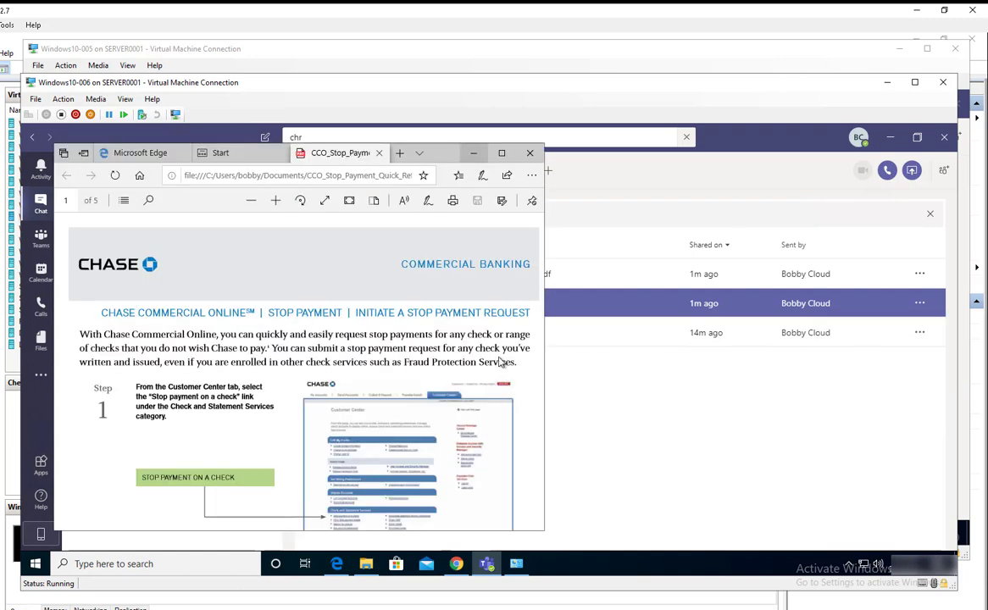
{"action": "scroll", "coordinate": [511, 275], "scroll_direction": "down", "scroll_amount": 4}
{"action": "left_click", "coordinate": [360, 153]}
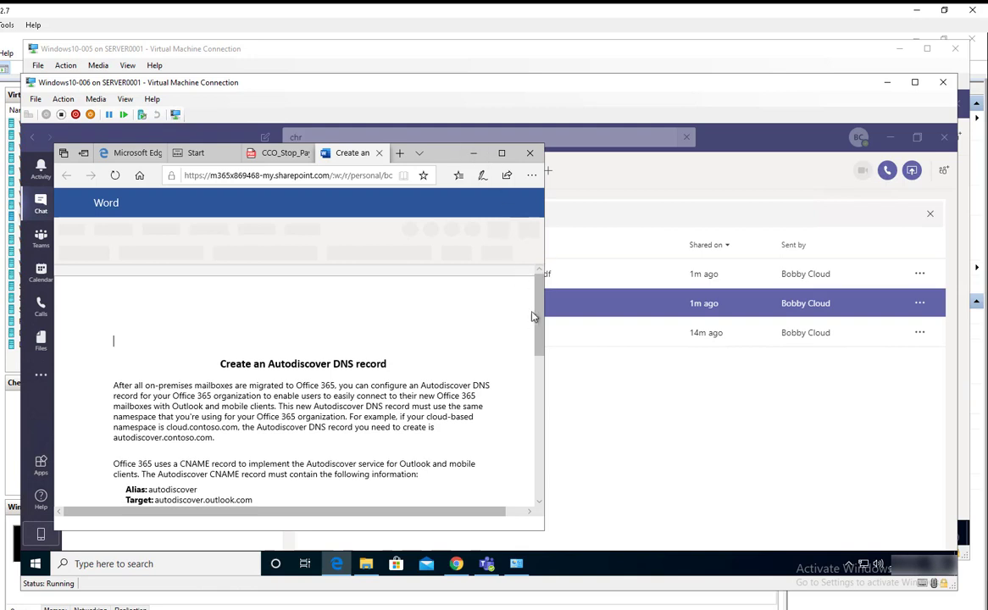
{"action": "left_click", "coordinate": [473, 153]}
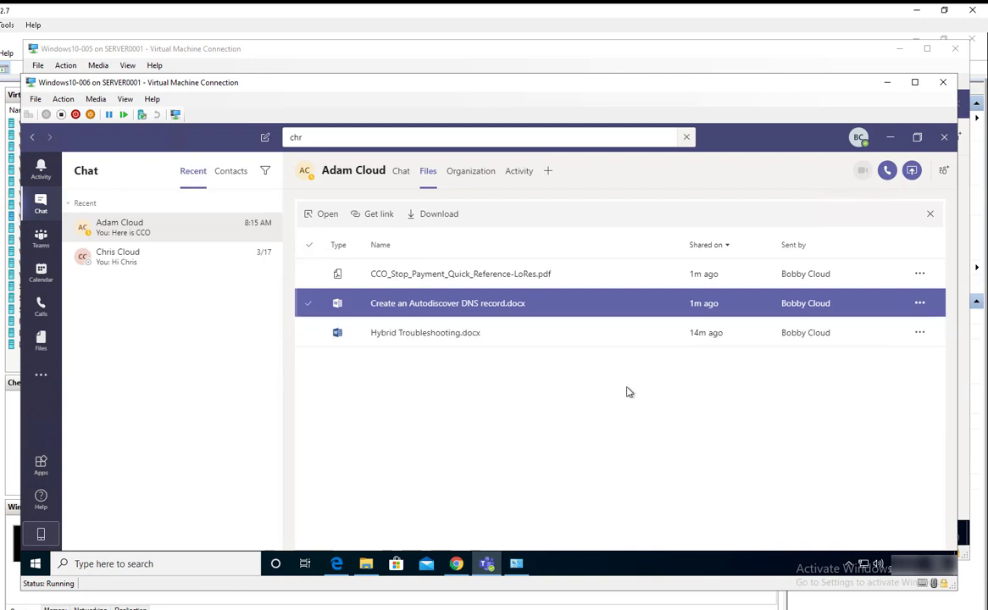
{"action": "left_click", "coordinate": [921, 303]}
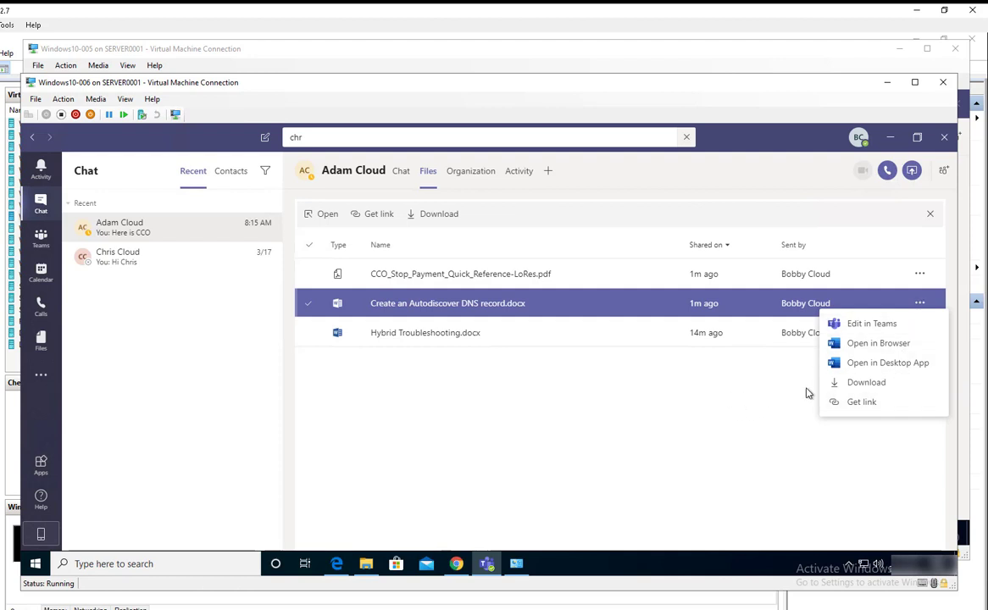
{"action": "left_click", "coordinate": [641, 416]}
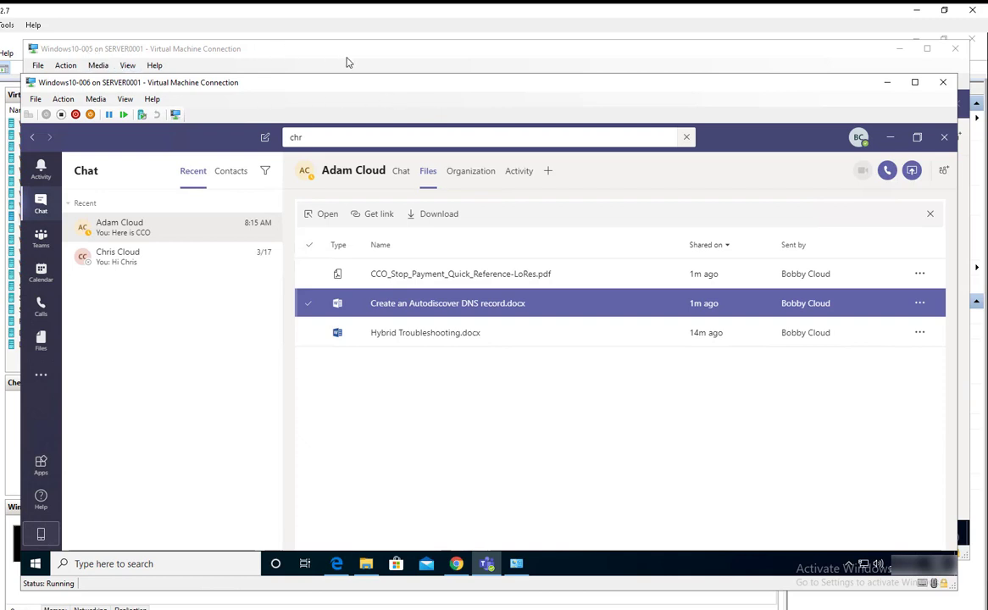
Switch to the Windows10-005 virtual machine, close Programs and Features, and open the shared Hybrid Troubleshooting.docx in the desktop app.
{"action": "left_click", "coordinate": [388, 56]}
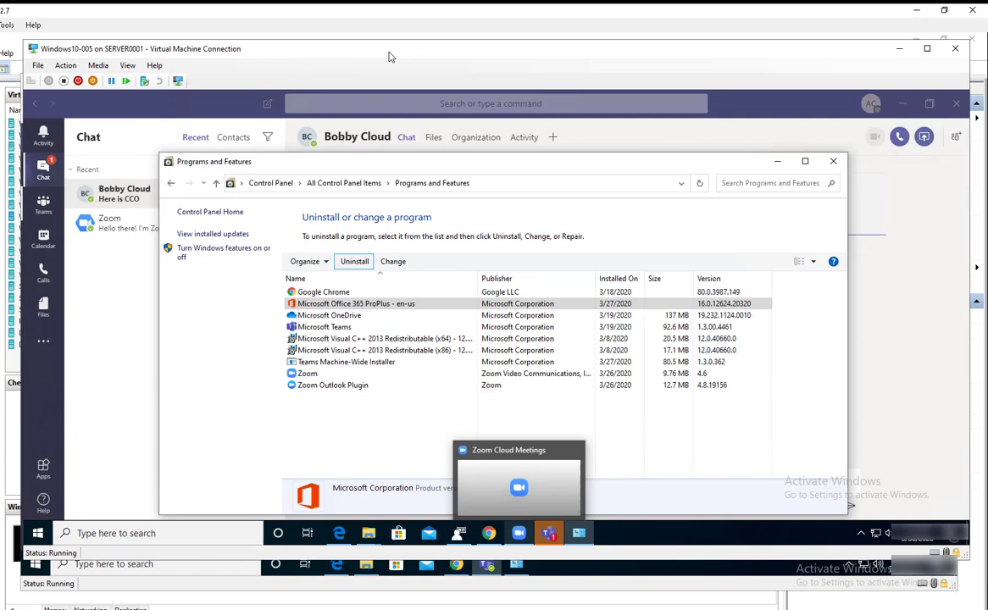
{"action": "left_click", "coordinate": [831, 161]}
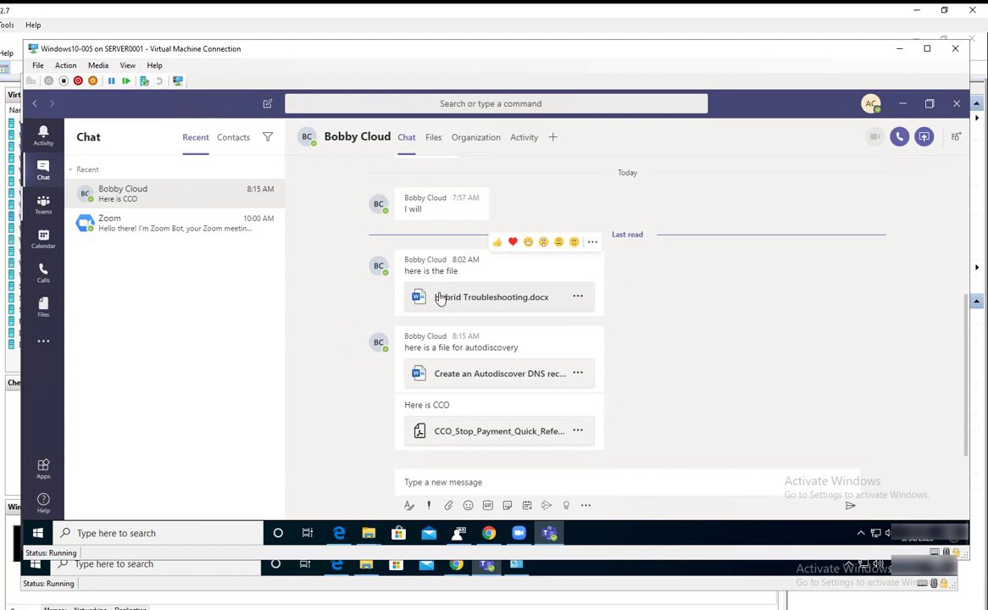
{"action": "left_click", "coordinate": [579, 299]}
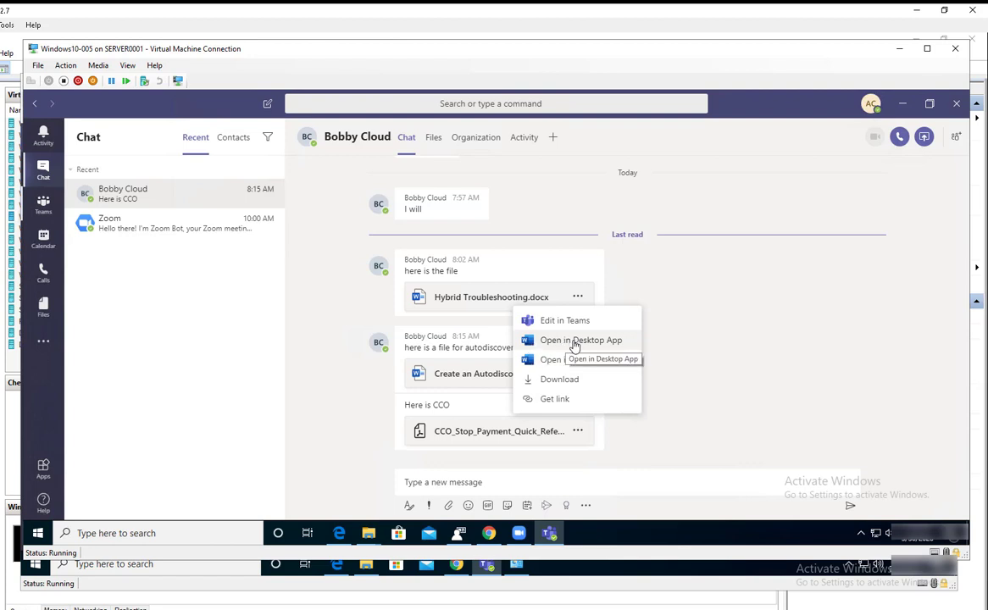
{"action": "left_click", "coordinate": [575, 342]}
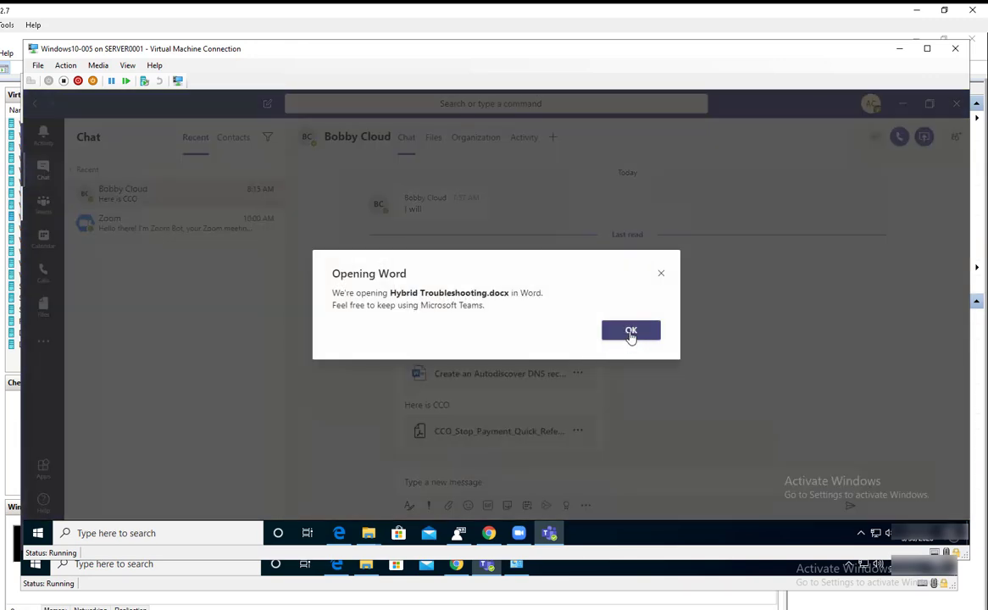
{"action": "left_click", "coordinate": [630, 332]}
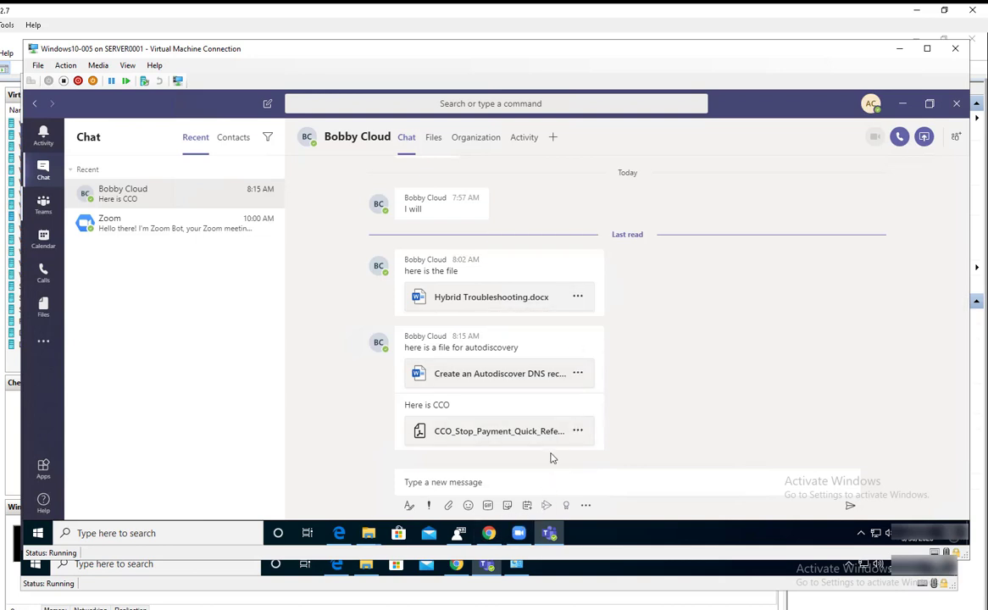
View Hybrid Troubleshooting.docx inside Teams and return to the chat.
{"action": "left_click", "coordinate": [518, 301]}
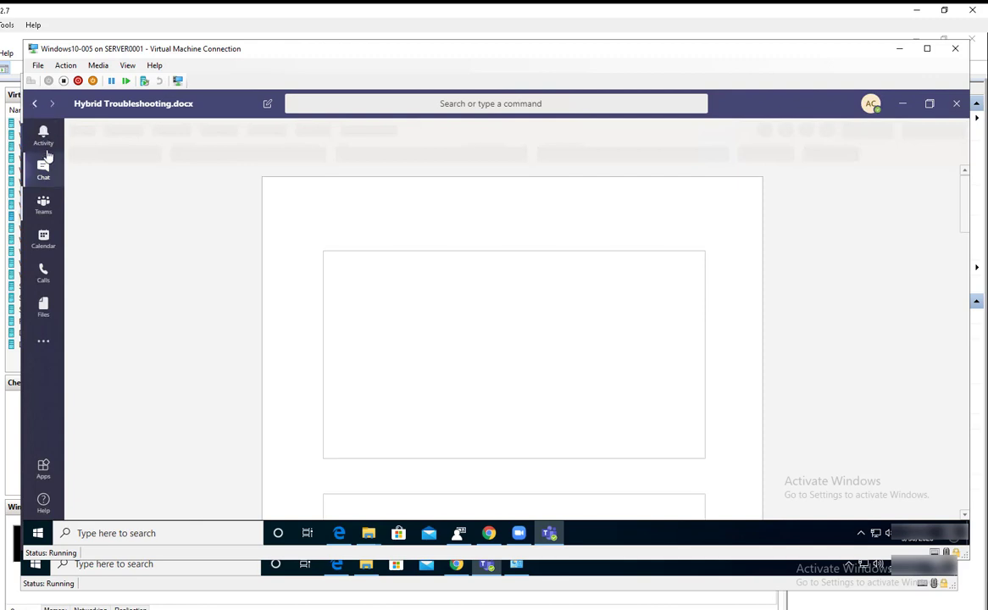
{"action": "left_click", "coordinate": [44, 169]}
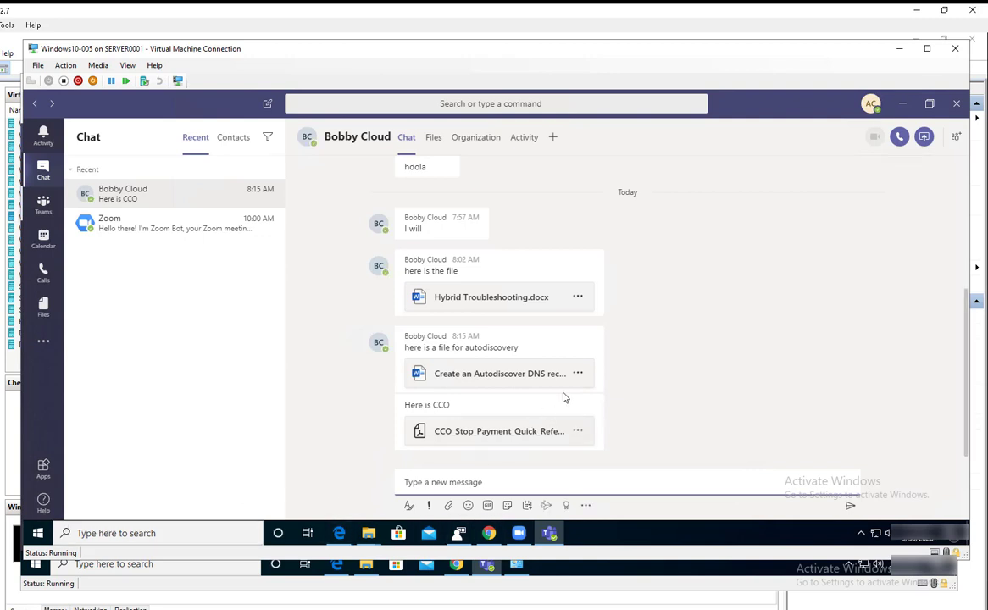
Search Windows for "word" and launch the Word desktop app.
{"action": "left_click", "coordinate": [194, 532]}
{"action": "type", "text": "word"}
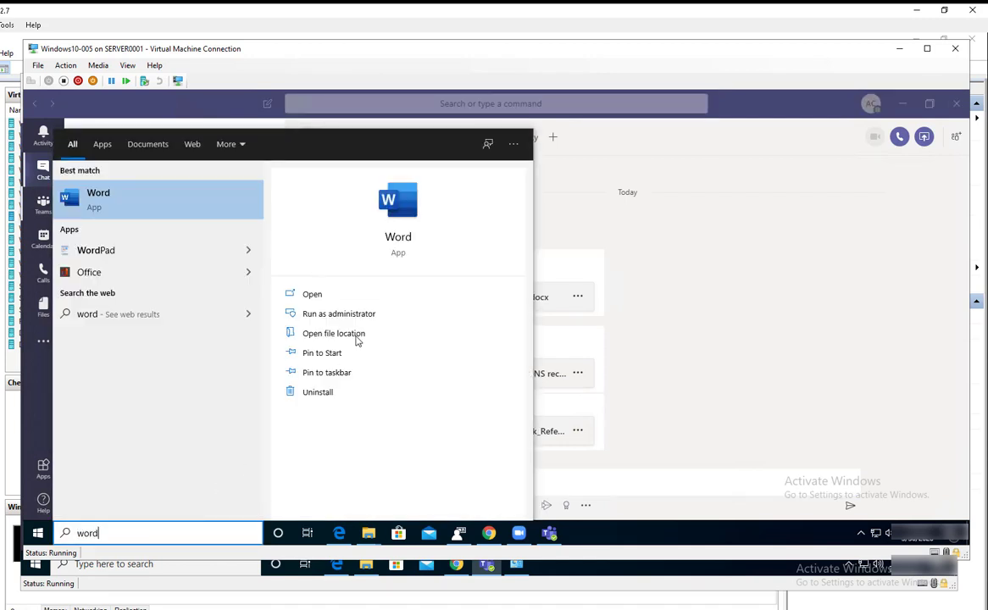
{"action": "left_click", "coordinate": [412, 207]}
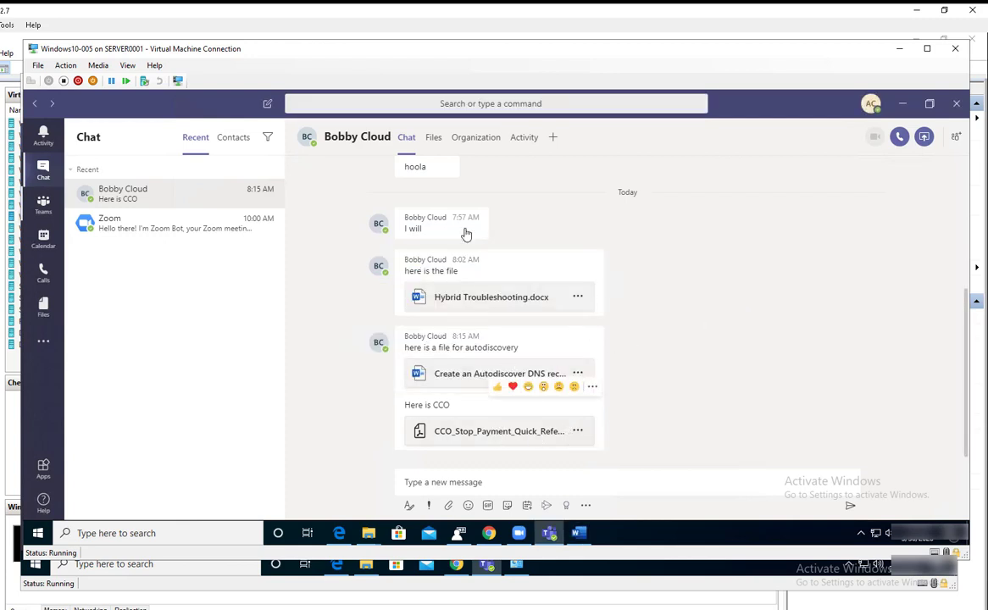
View the files shared in the chat and those in the General channel of the Sales and Marketing team.
{"action": "left_click", "coordinate": [432, 140]}
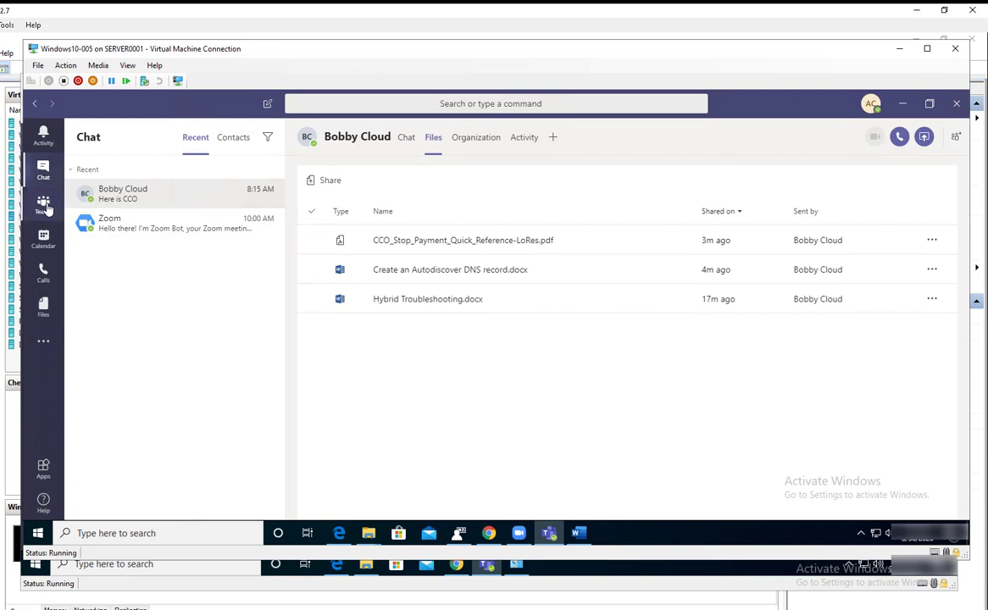
{"action": "left_click", "coordinate": [44, 206]}
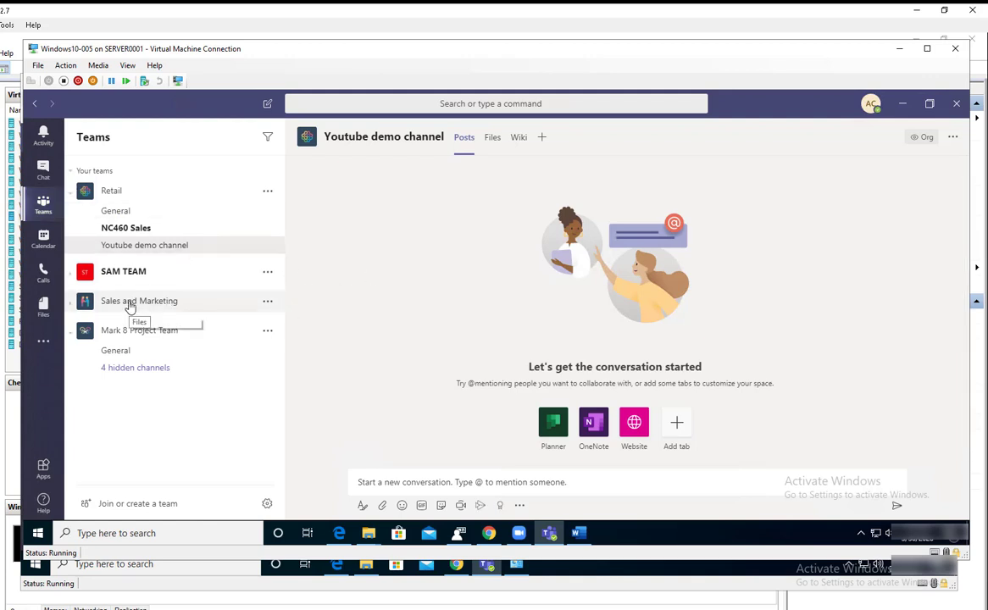
{"action": "left_click", "coordinate": [194, 312]}
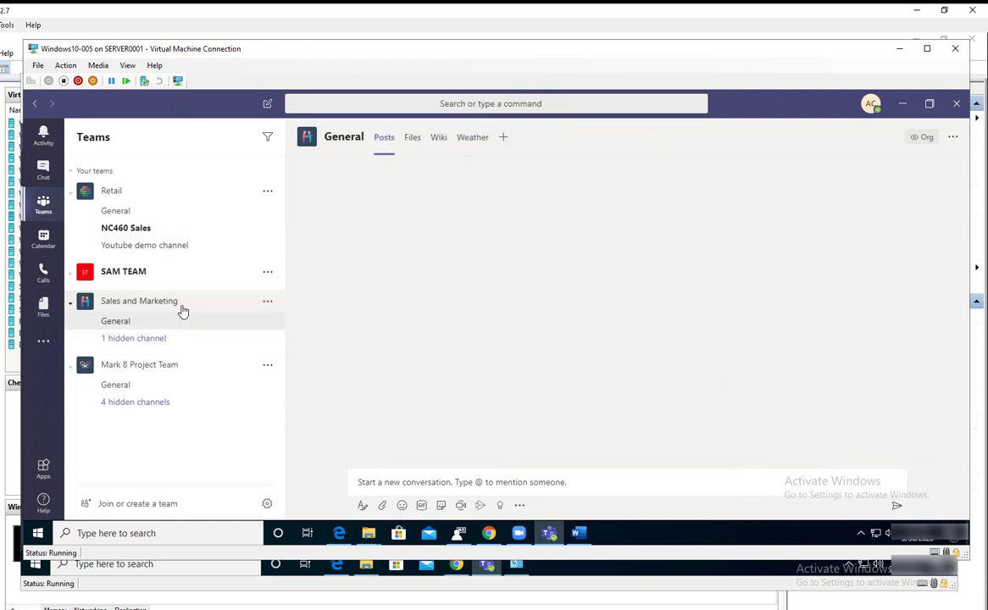
{"action": "left_click", "coordinate": [386, 483]}
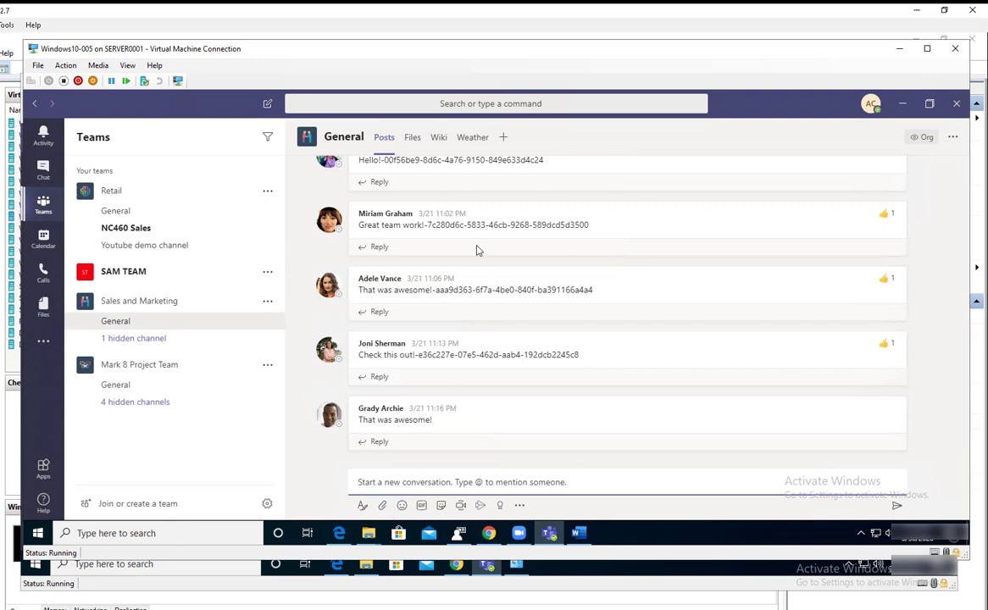
{"action": "left_click", "coordinate": [412, 138]}
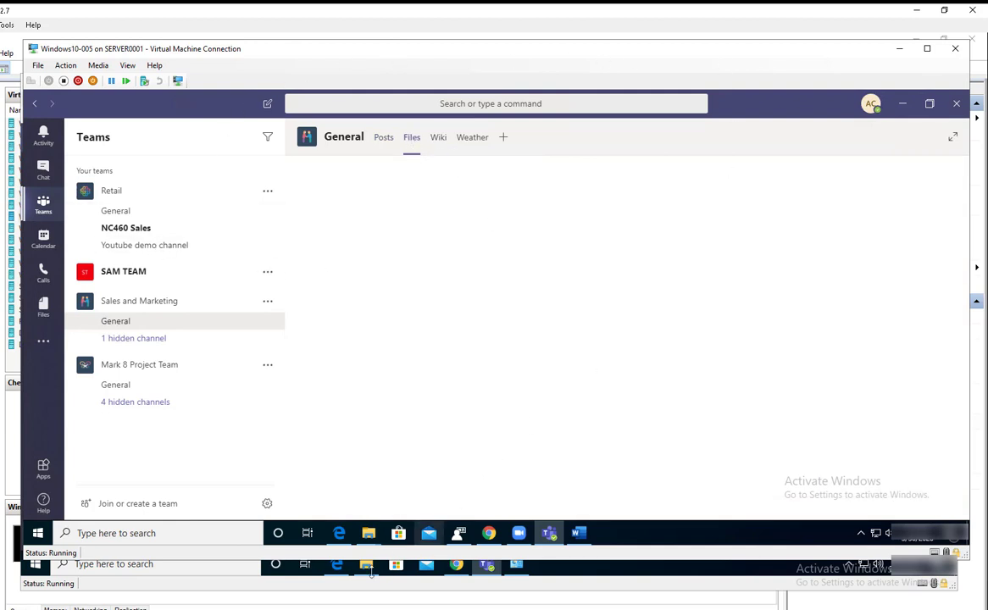
On the Windows10-006 virtual machine, upload "Create an Autodiscover DNS record" from the computer and post it in Sales and Marketing's General channel.
{"action": "left_click", "coordinate": [517, 563]}
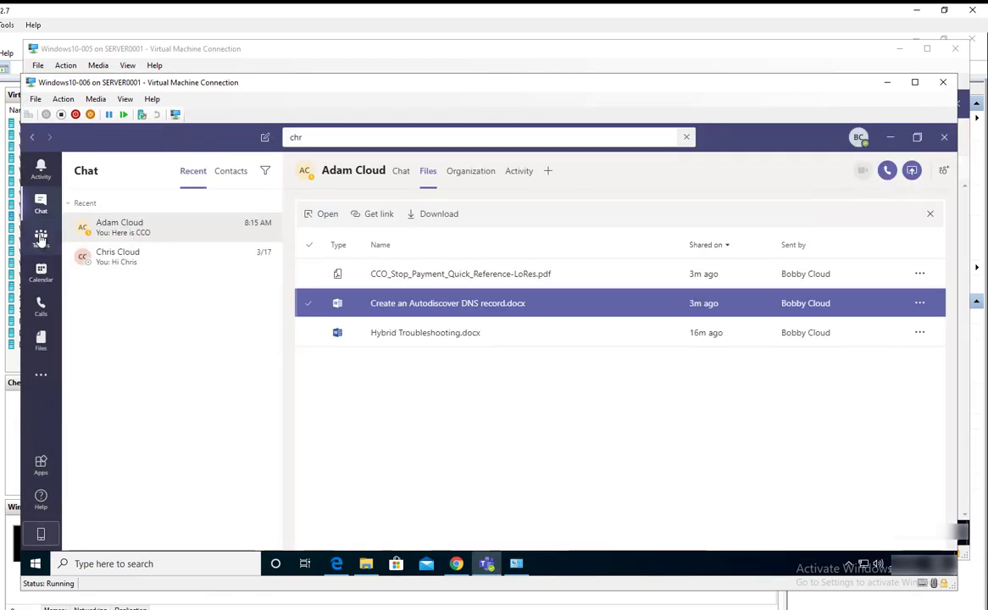
{"action": "left_click", "coordinate": [41, 237]}
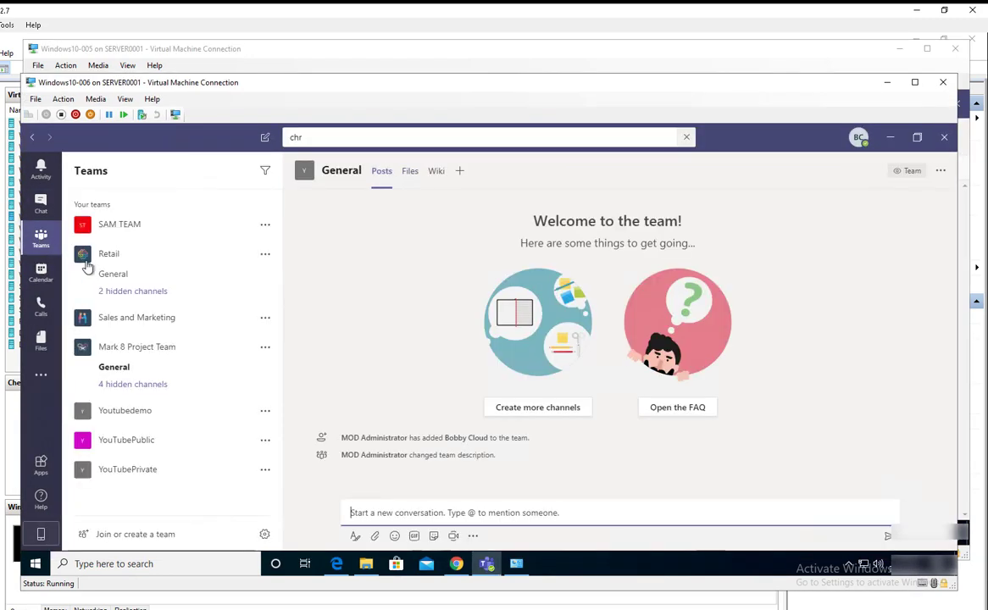
{"action": "left_click", "coordinate": [167, 320]}
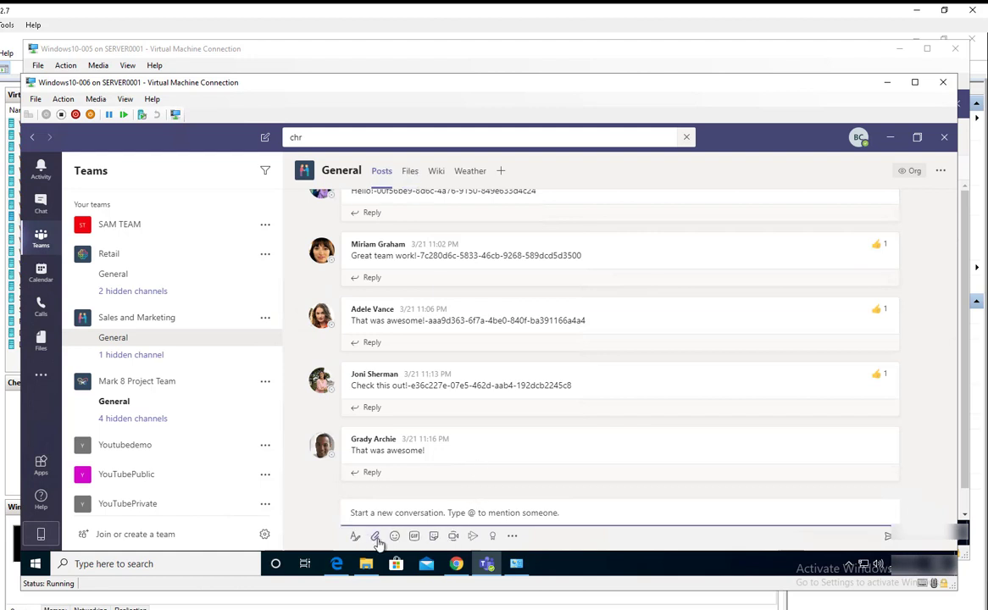
{"action": "left_click", "coordinate": [376, 537]}
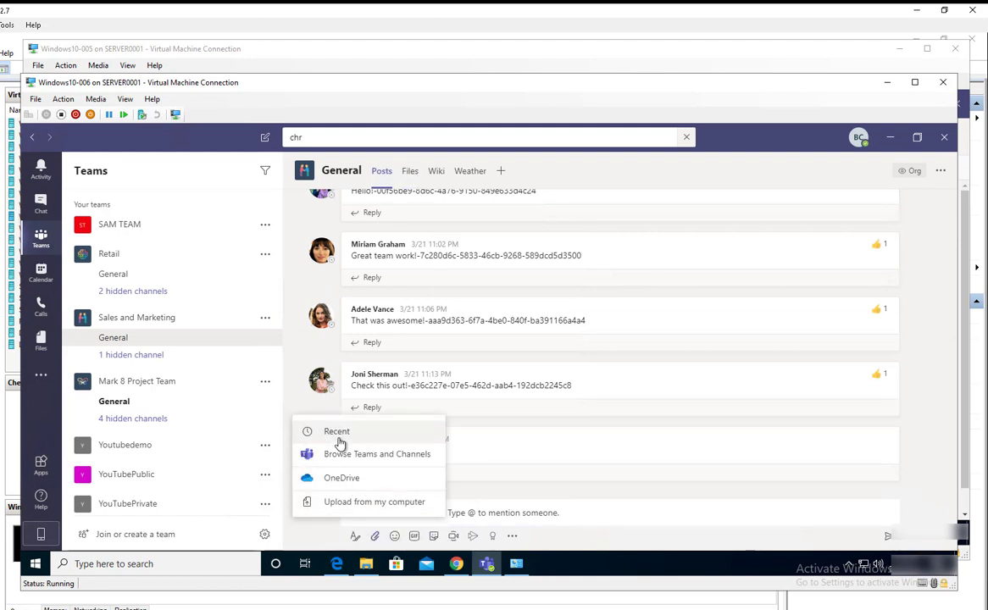
{"action": "left_click", "coordinate": [383, 501]}
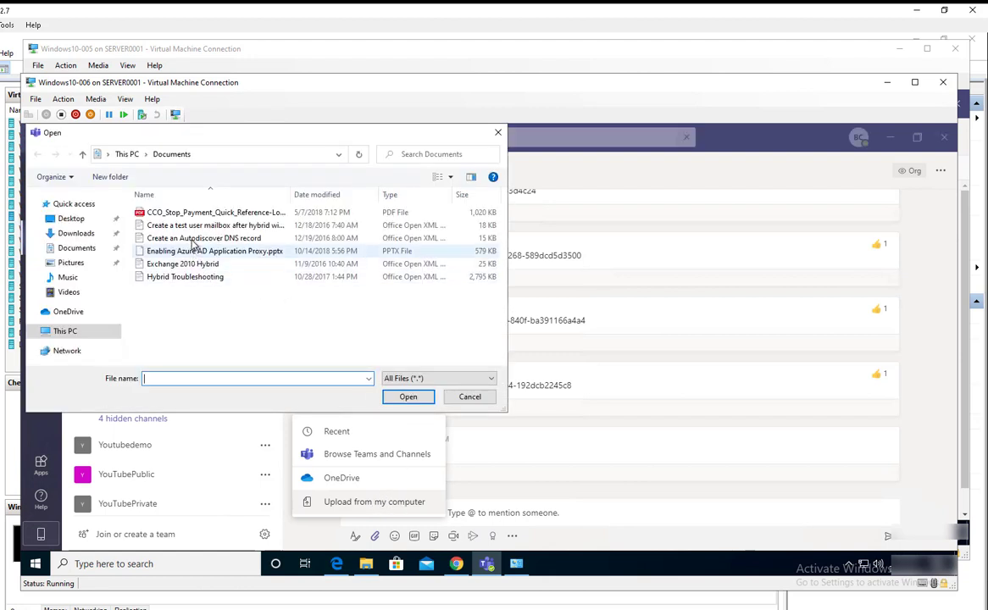
{"action": "key", "text": "Escape"}
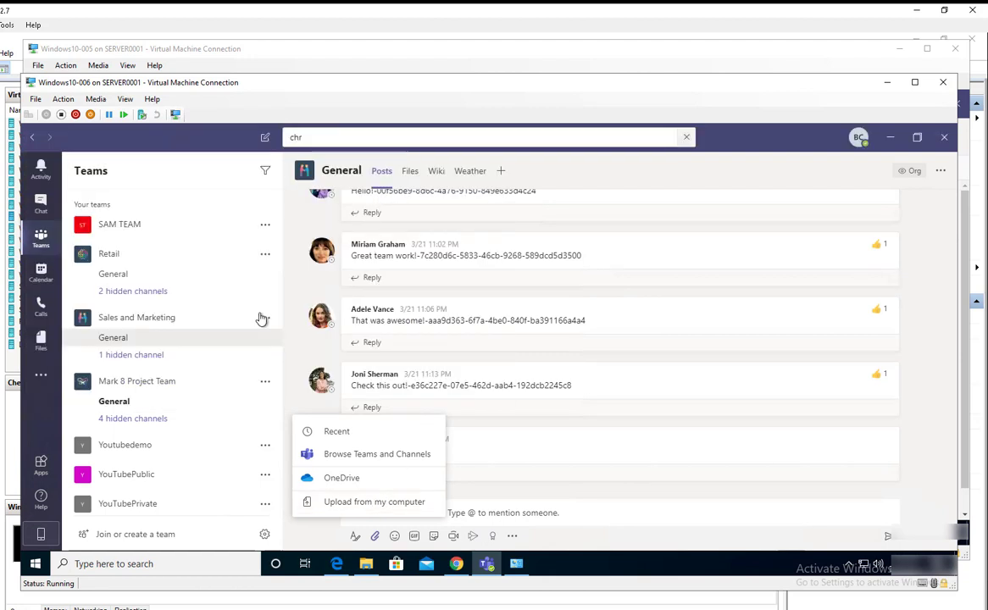
{"action": "key", "text": "Escape"}
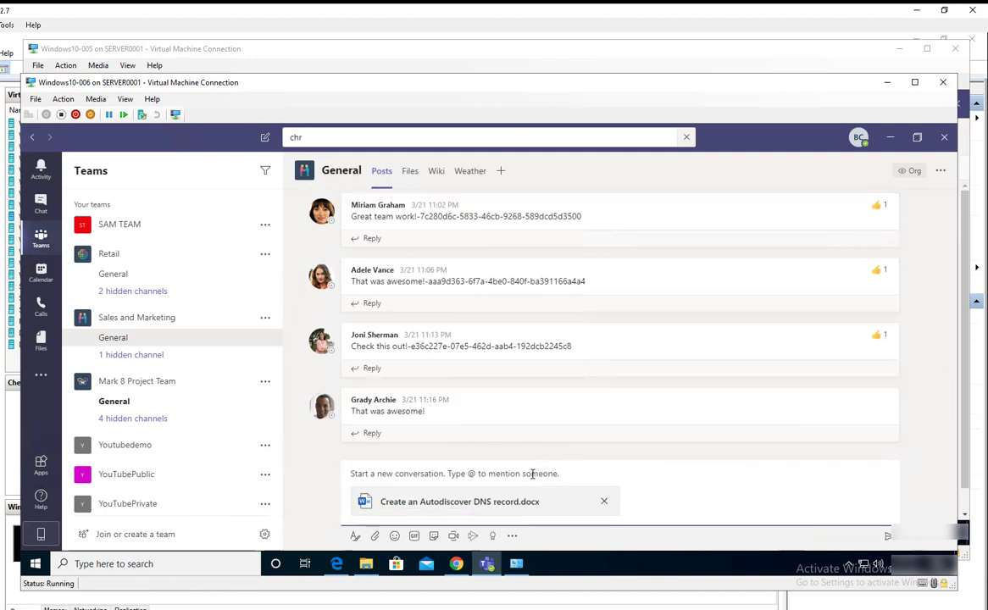
{"action": "key", "text": "Return"}
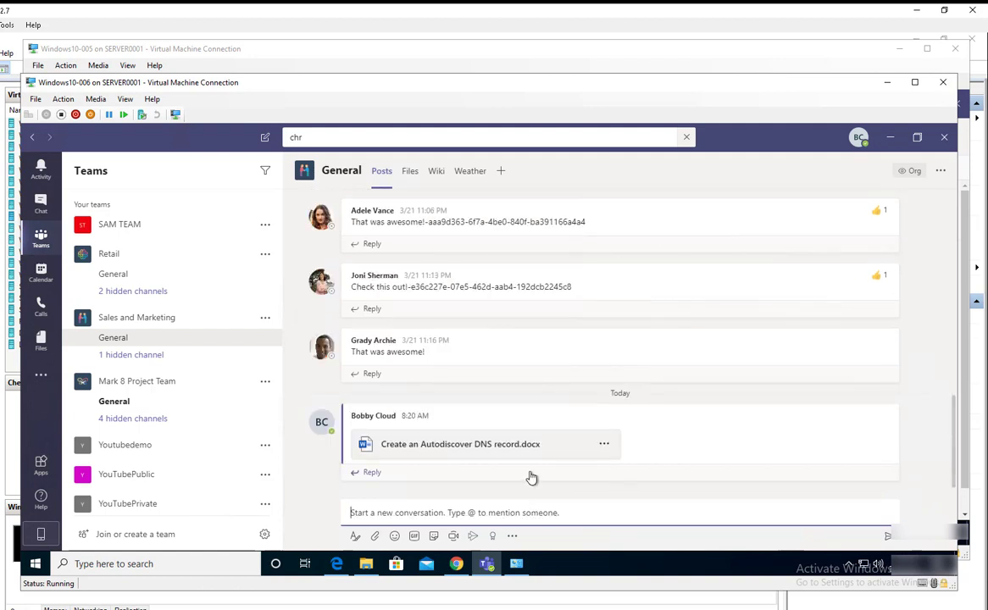
View the General channel's files, checking the available actions for "Create an Autodiscover DNS record.docx" and the item types that can be created.
{"action": "left_click", "coordinate": [408, 173]}
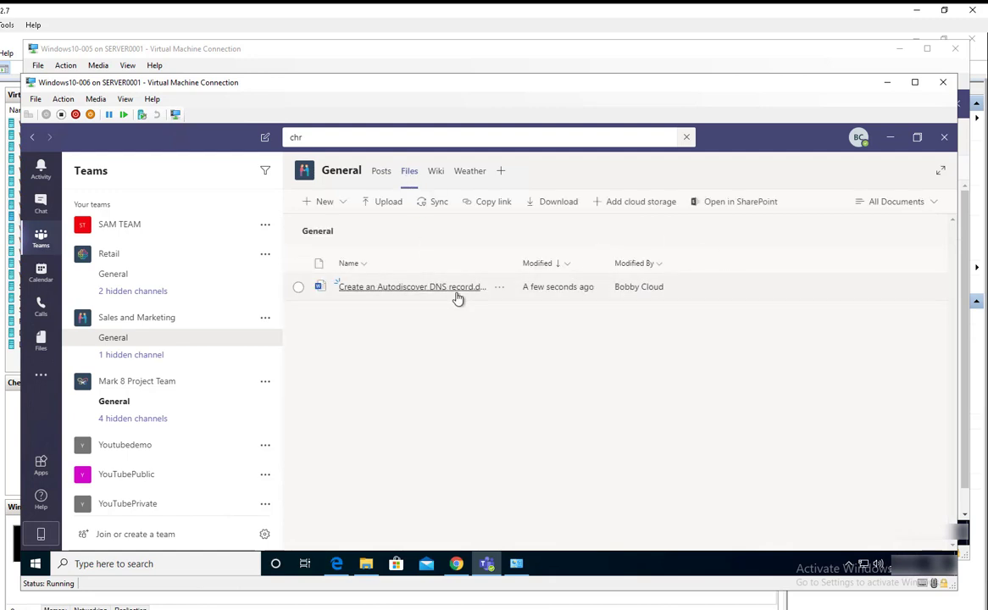
{"action": "left_click", "coordinate": [500, 288]}
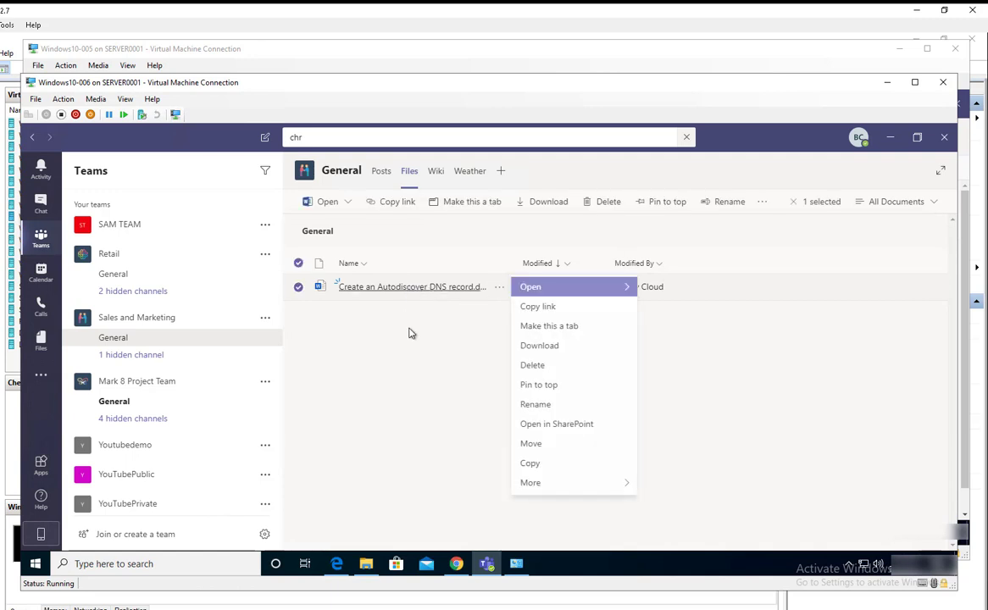
{"action": "left_click", "coordinate": [359, 291]}
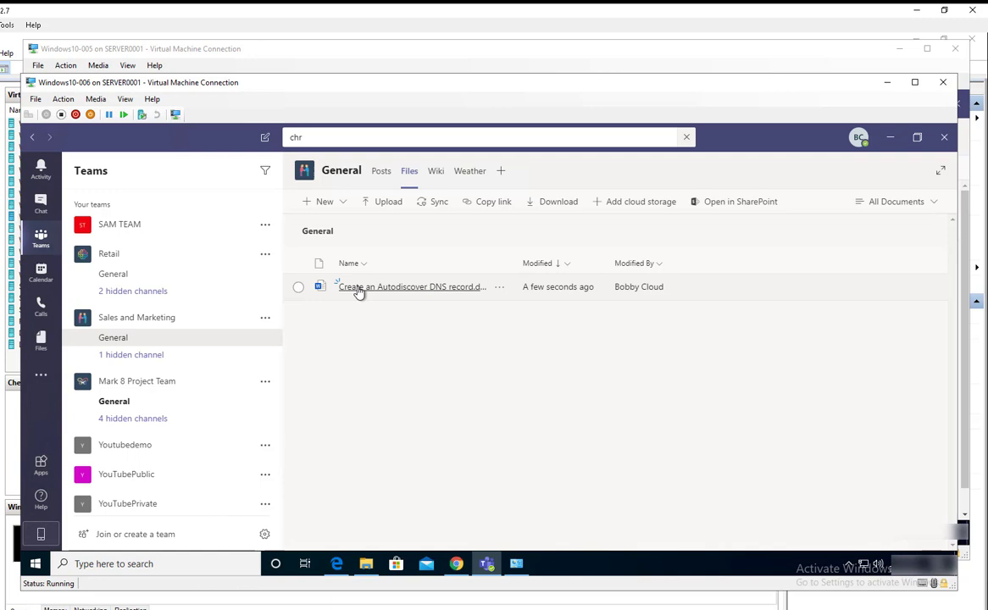
{"action": "left_click", "coordinate": [498, 289]}
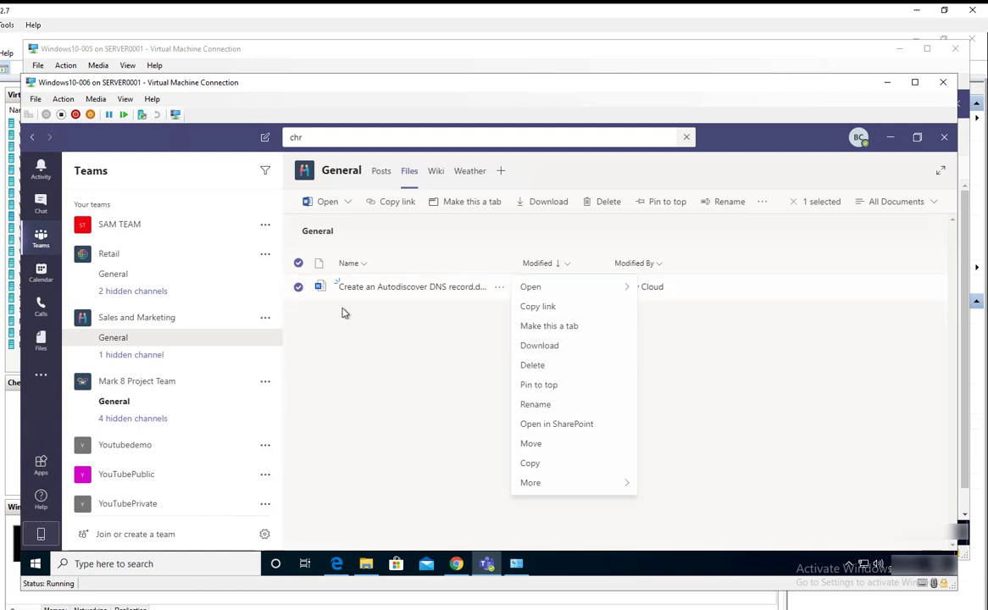
{"action": "left_click", "coordinate": [298, 291]}
{"action": "left_click", "coordinate": [298, 289]}
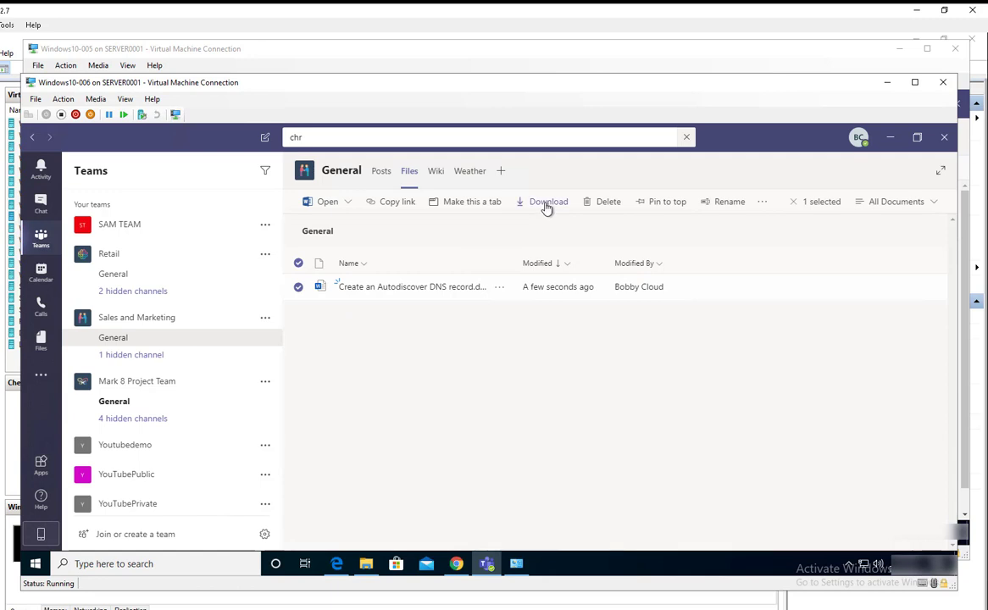
{"action": "left_click", "coordinate": [438, 405]}
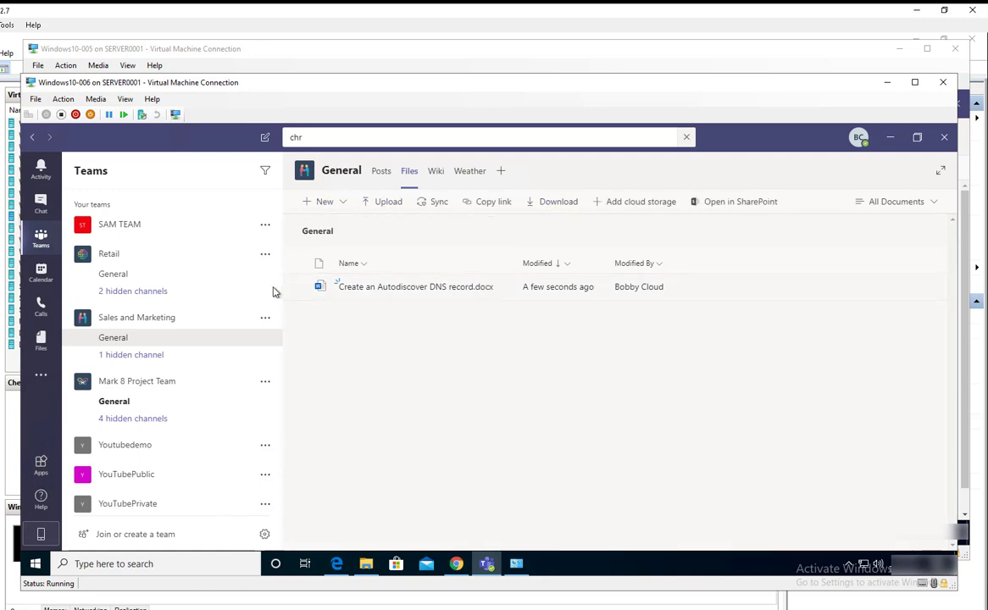
{"action": "left_click", "coordinate": [343, 203]}
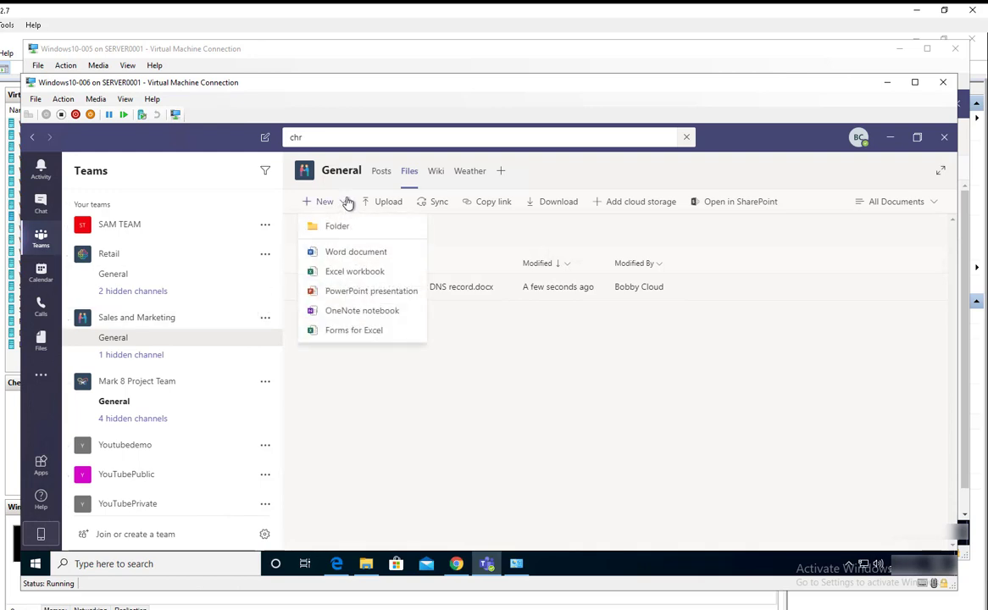
{"action": "left_click", "coordinate": [462, 394]}
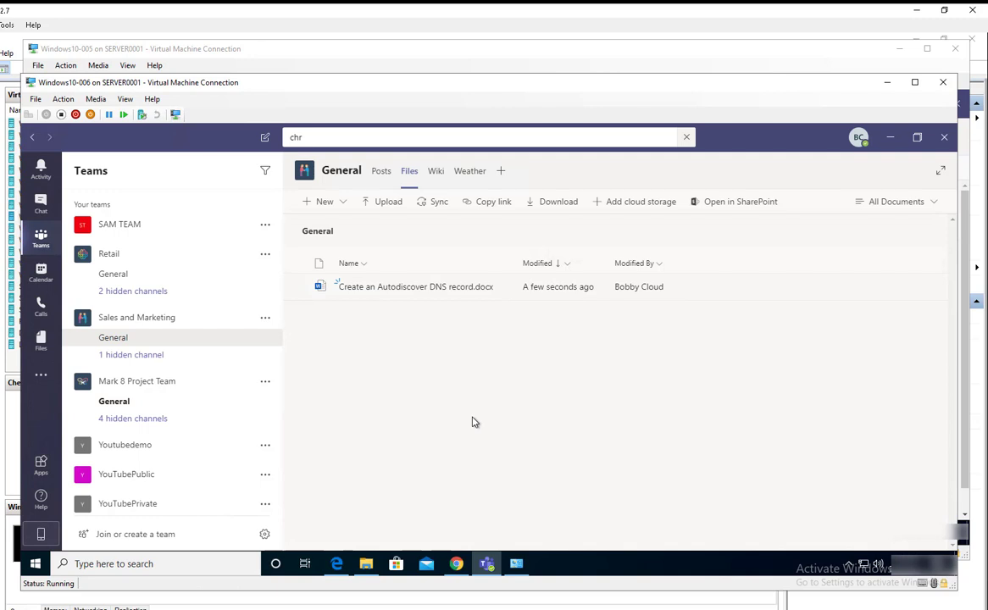